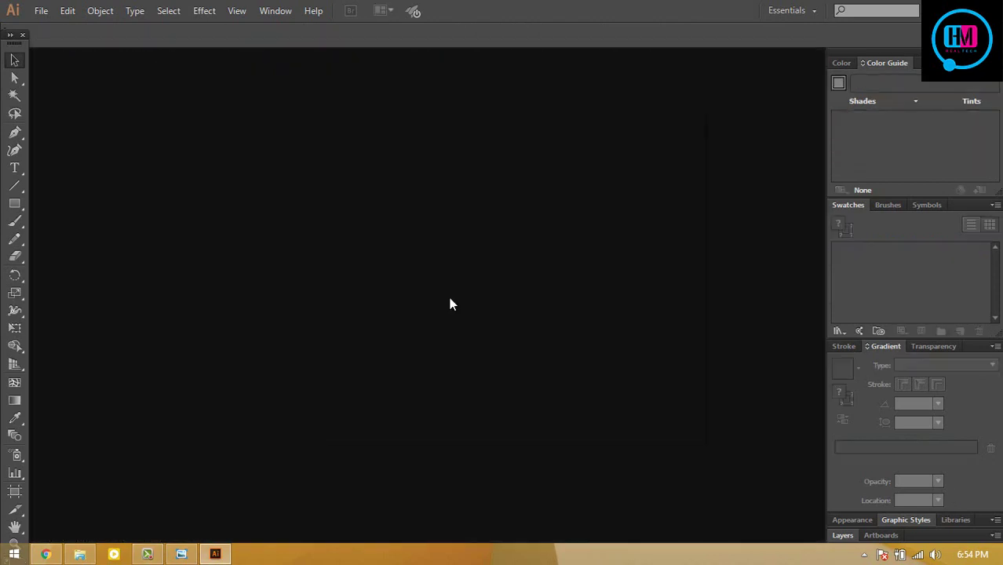
Create a 728×90 px document in RGB colour mode and view it at 100% zoom
key("ctrl+n")
left_click(330, 348)
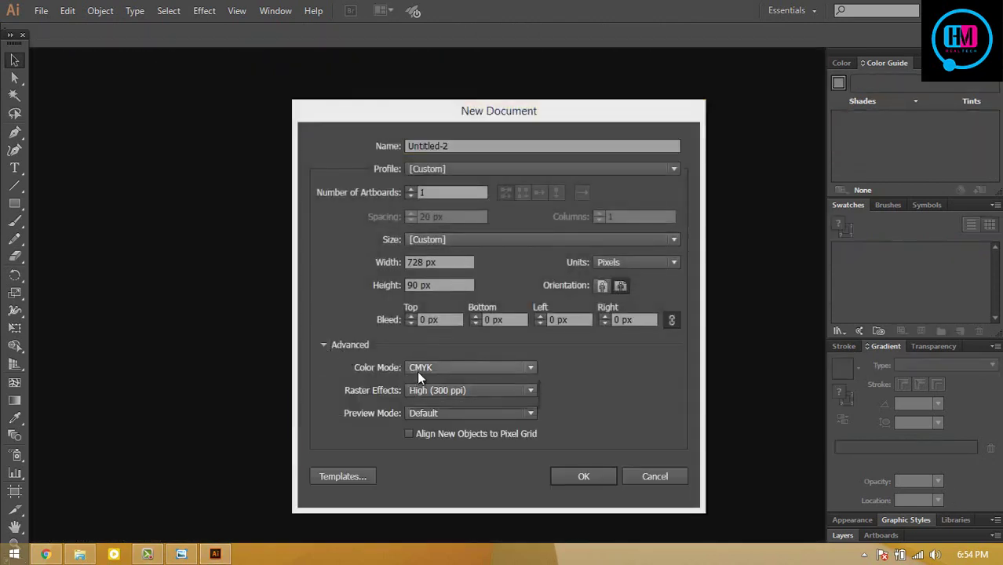
left_click(470, 364)
left_click(471, 382)
left_click(581, 475)
scroll(538, 267, "up", 3)
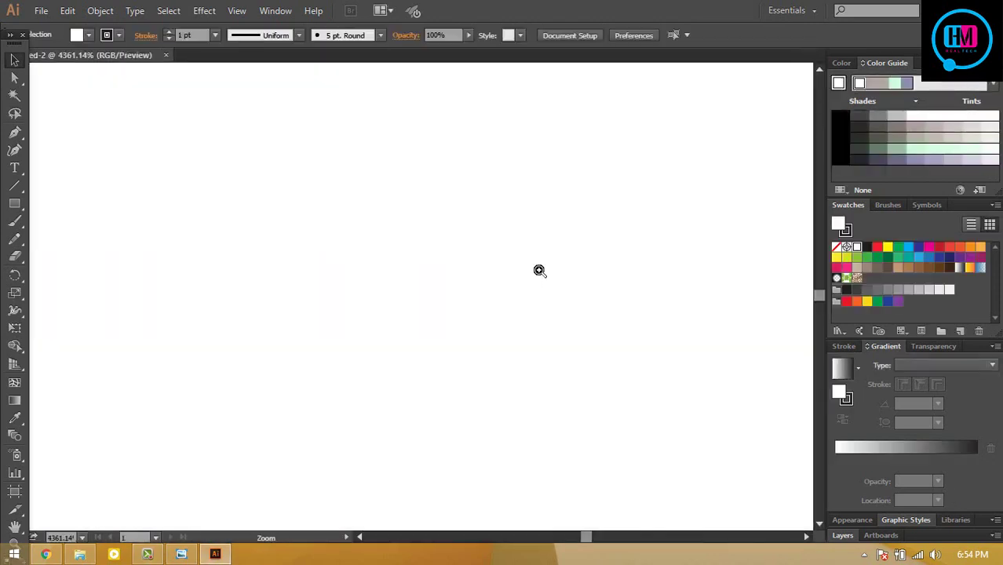
scroll(539, 271, "down", 3)
key("ctrl+1")
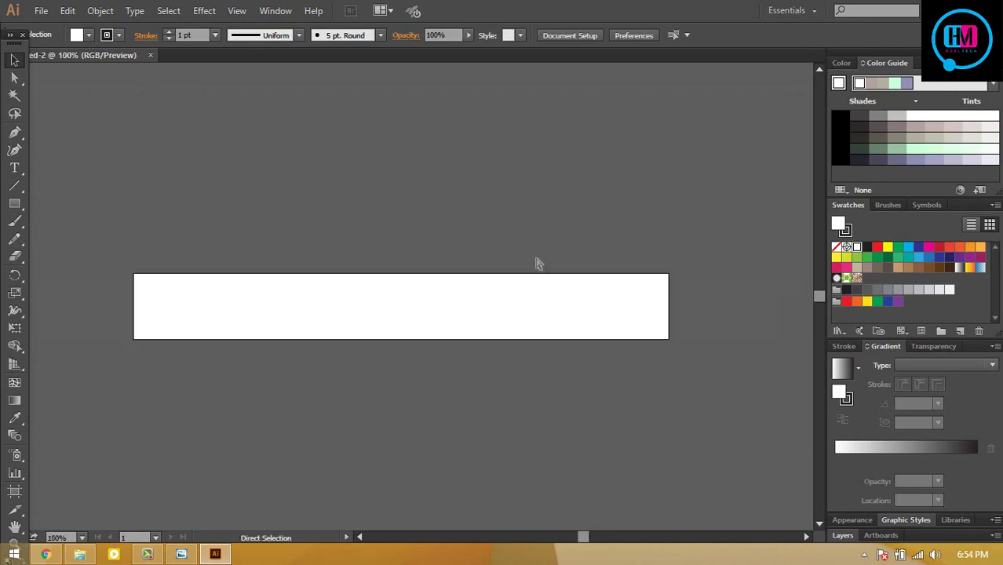
key("super+d")
Place the reference banner image left of the artboard, scaled down, with both in view
left_click_drag(95, 393, 630, 277)
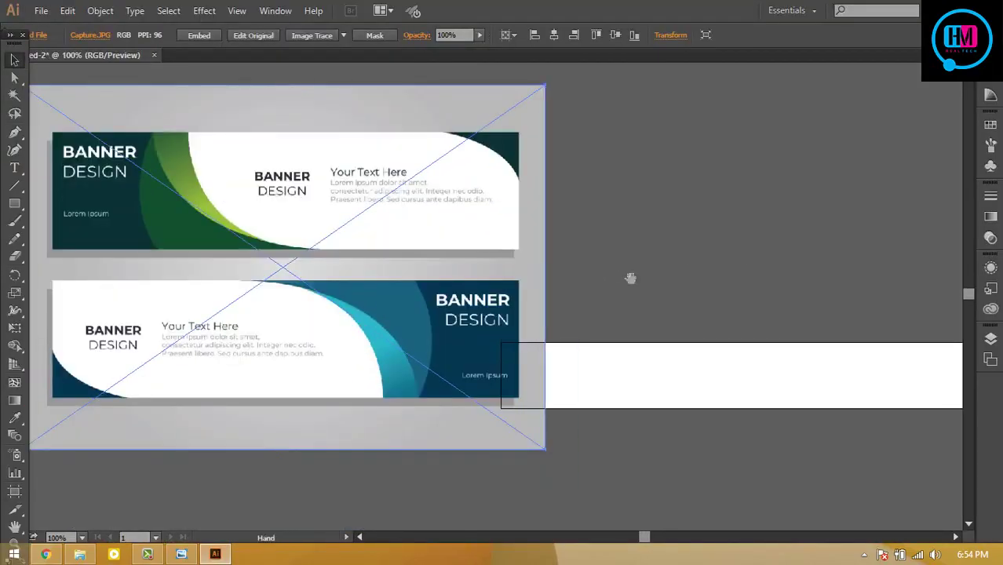
left_click_drag(545, 448, 526, 437)
left_click(642, 243)
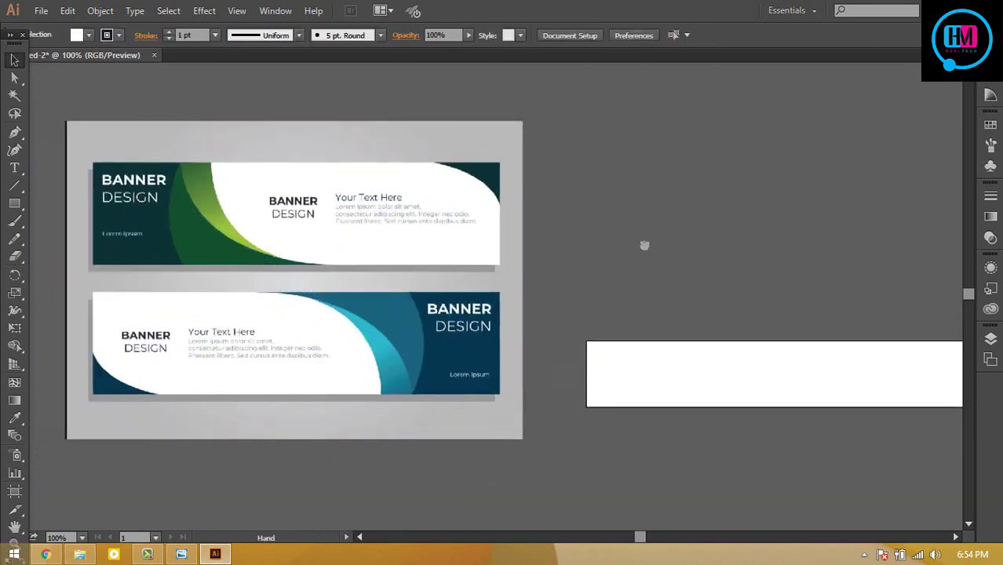
left_click_drag(649, 145, 644, 145)
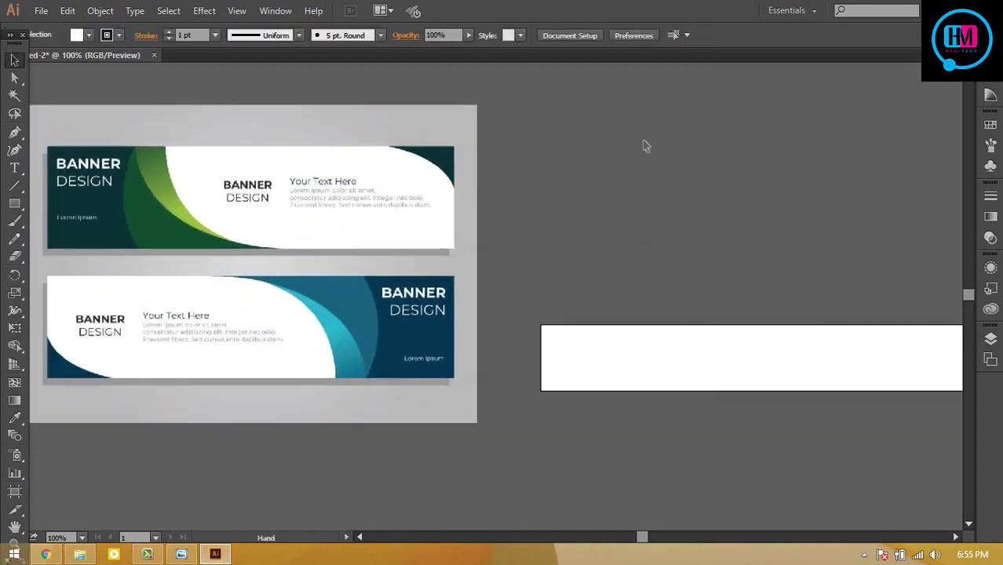
left_click(13, 203)
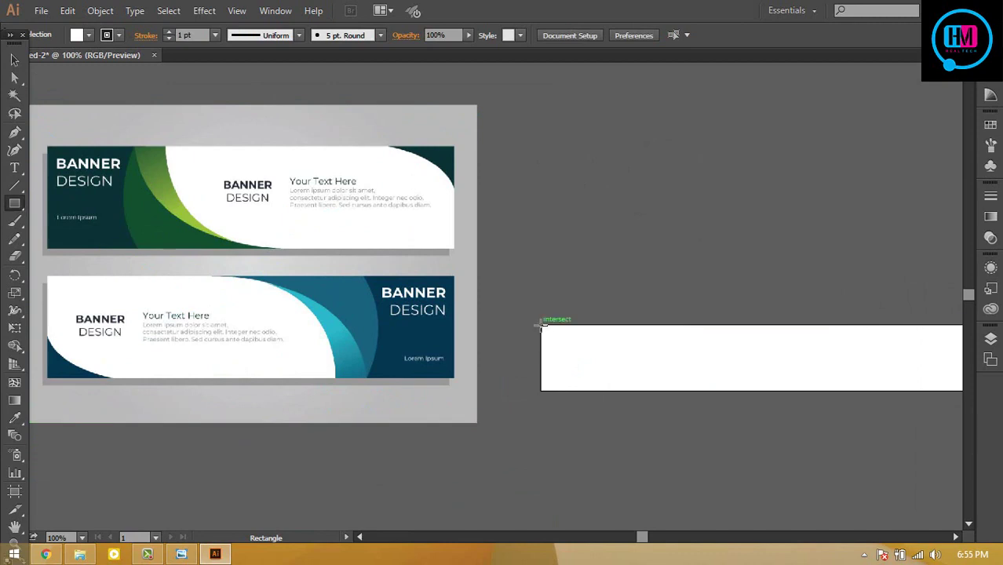
Draw a closed Pen path over the banner's left side with a curved top-right point
left_click(13, 61)
left_click(15, 132)
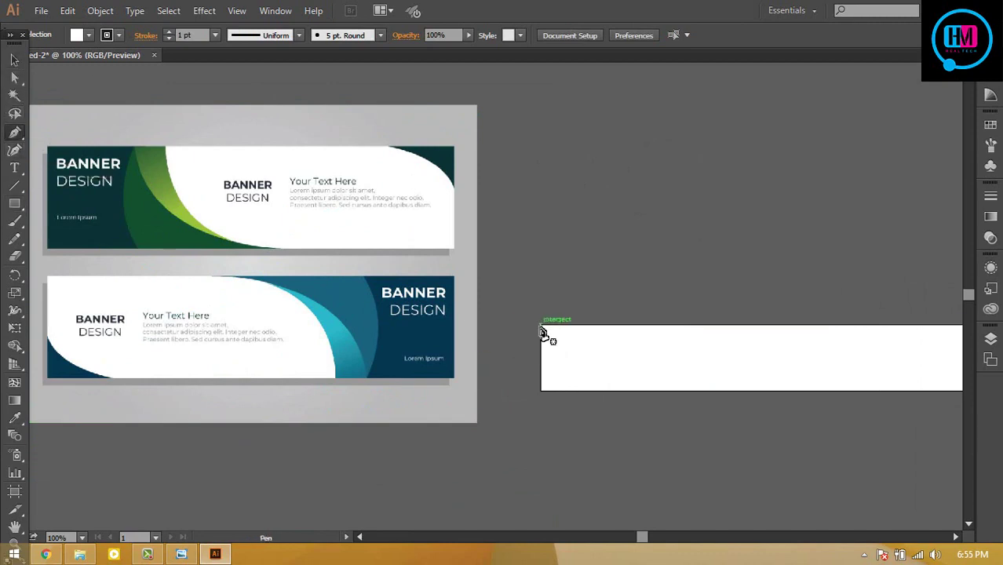
left_click(542, 324)
left_click(541, 389)
left_click(696, 390)
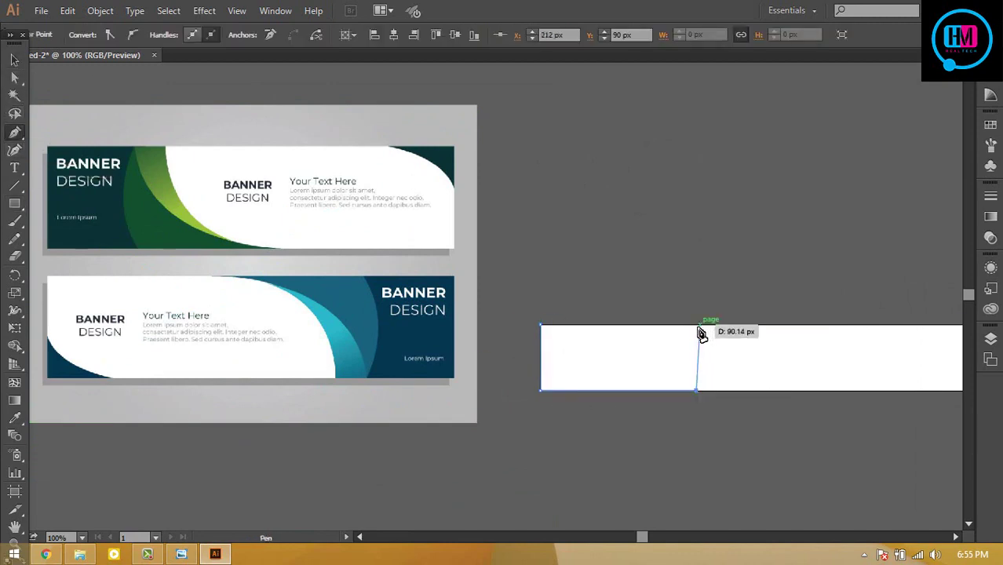
left_click_drag(696, 325, 715, 287)
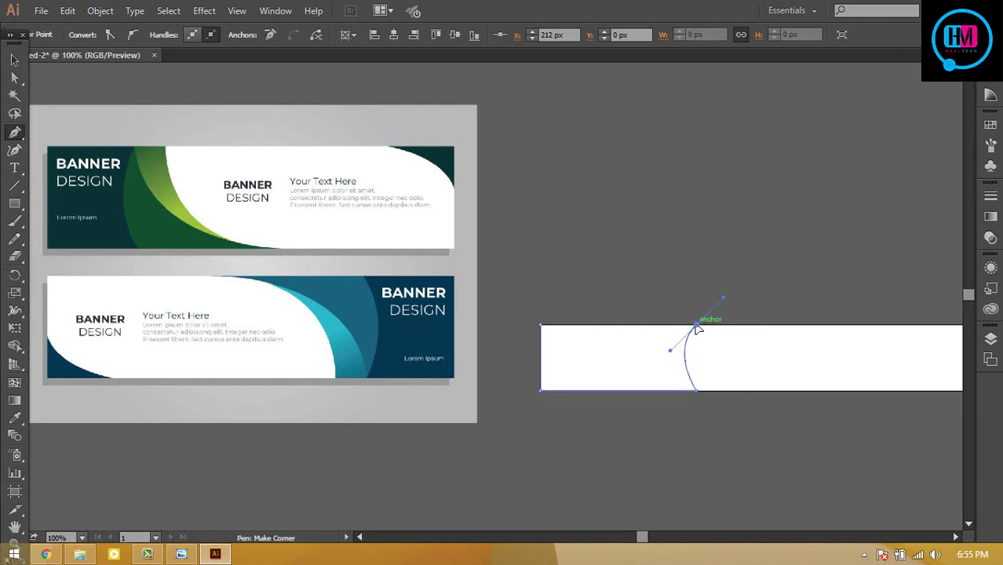
left_click(541, 324)
key("v")
Remove the shape's stroke and fill it with dark teal sampled from the reference
left_click(117, 34)
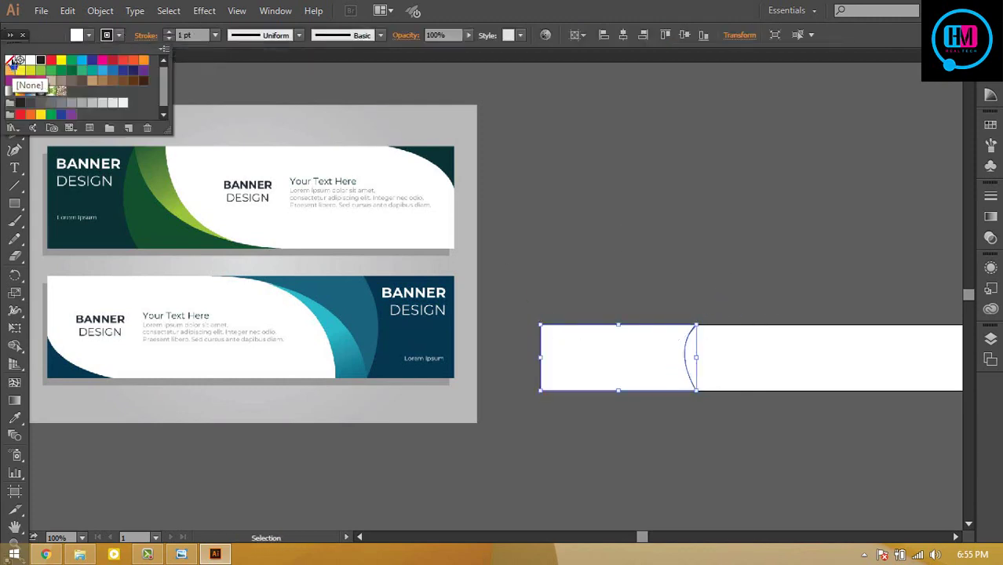
left_click(21, 85)
key("i")
left_click(103, 201)
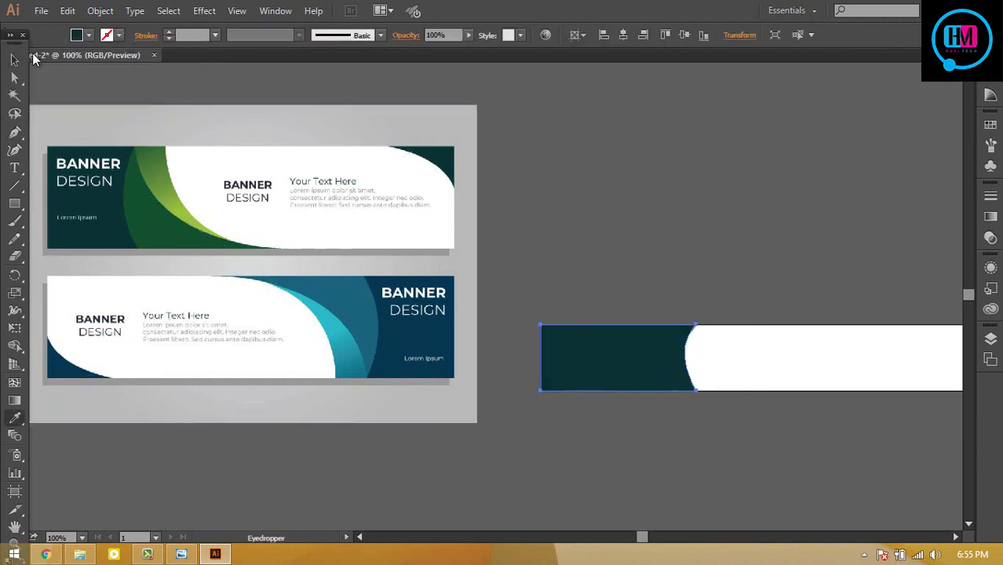
key("v")
left_click(734, 186)
Draw a curved closed Pen path from the teal curve's top tapering along the bottom edge
left_click(14, 132)
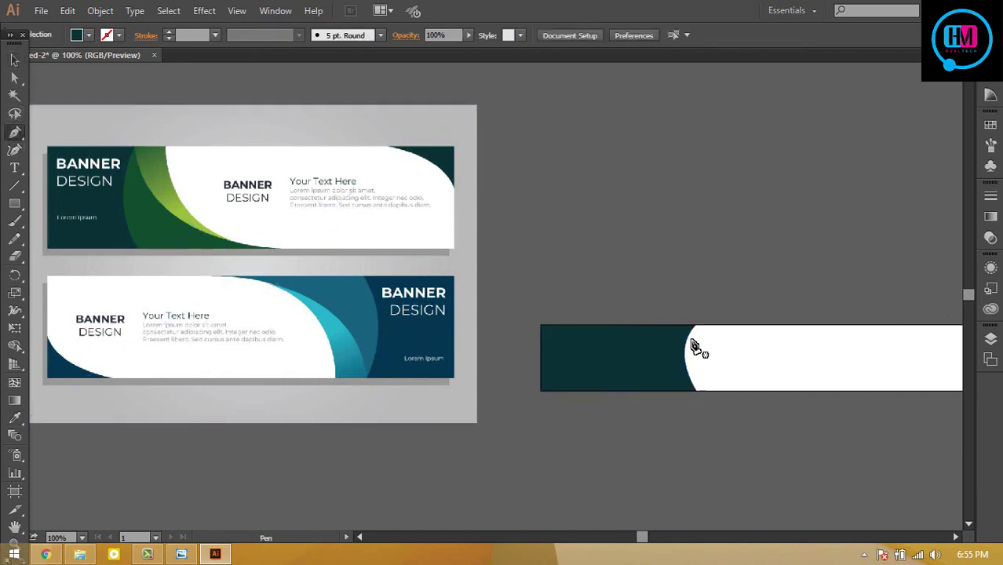
left_click(693, 325)
mouse_move(905, 341)
left_mouse_down()
mouse_move(728, 346)
mouse_move(808, 358)
left_mouse_up()
key("ctrl+minus")
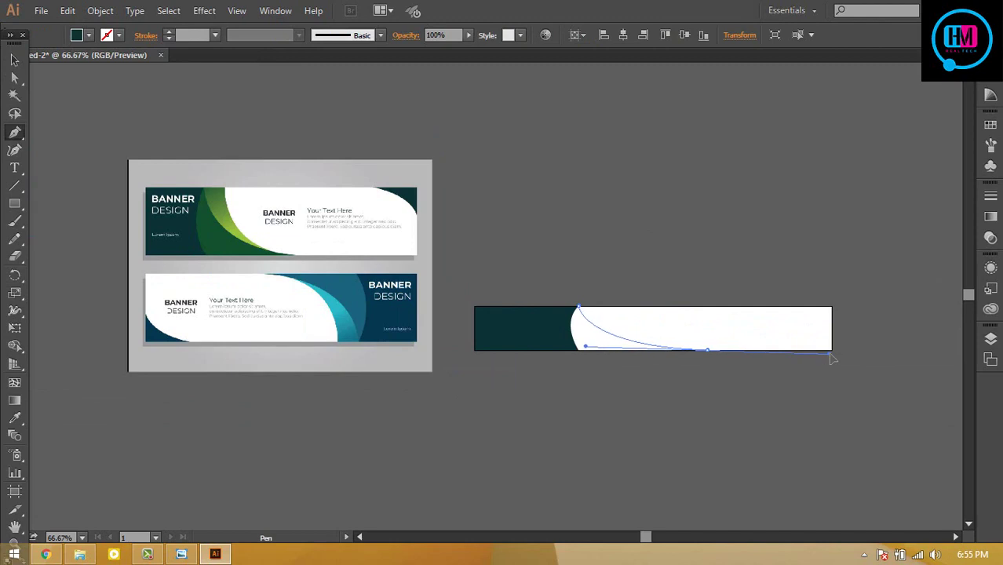
left_click_drag(709, 351, 579, 355)
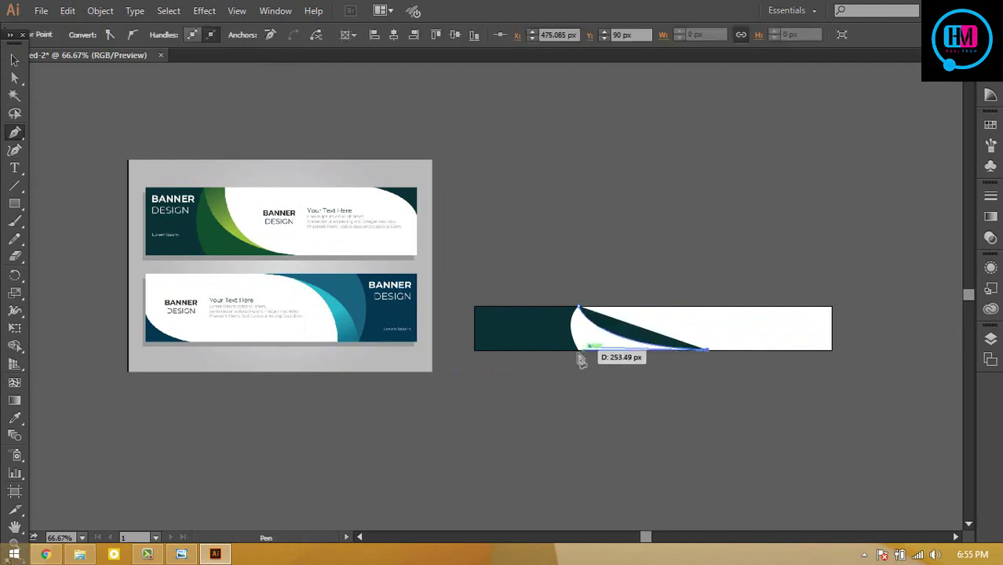
left_click_drag(578, 306, 596, 299)
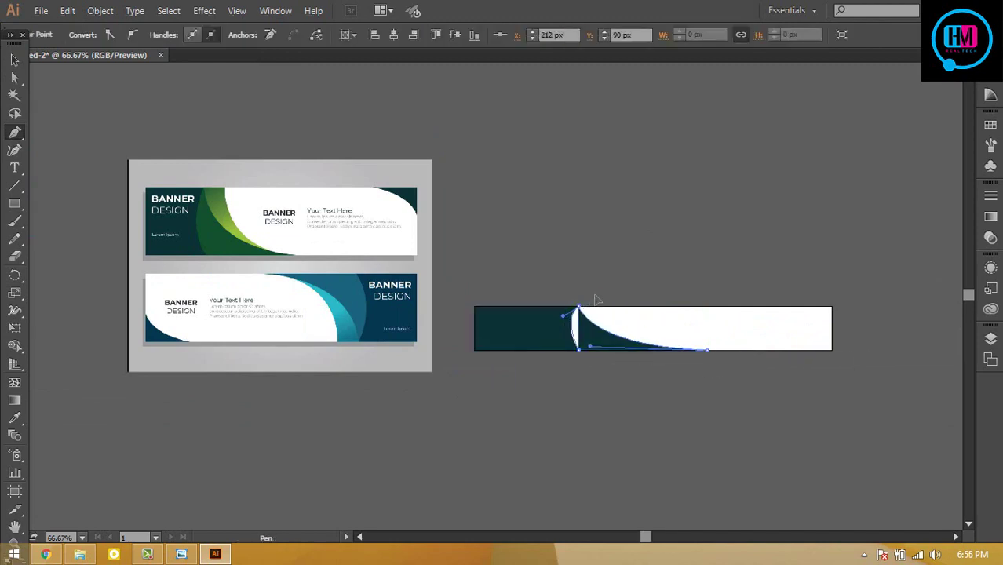
key("v")
key("ctrl+shift+a")
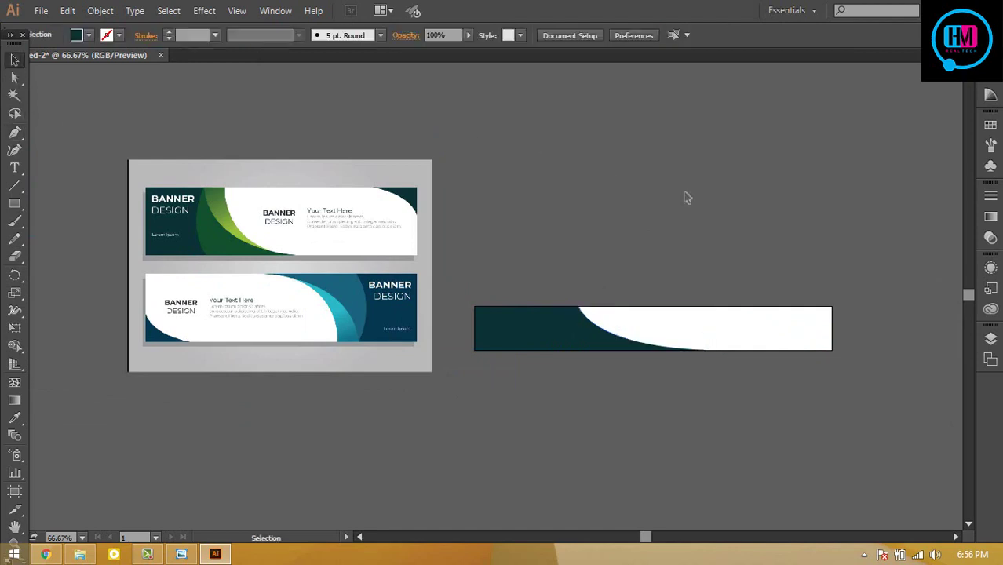
key("ctrl+1")
left_click(649, 366)
Recolour the curved sweep with the green sampled from the reference banner
left_click(10, 34)
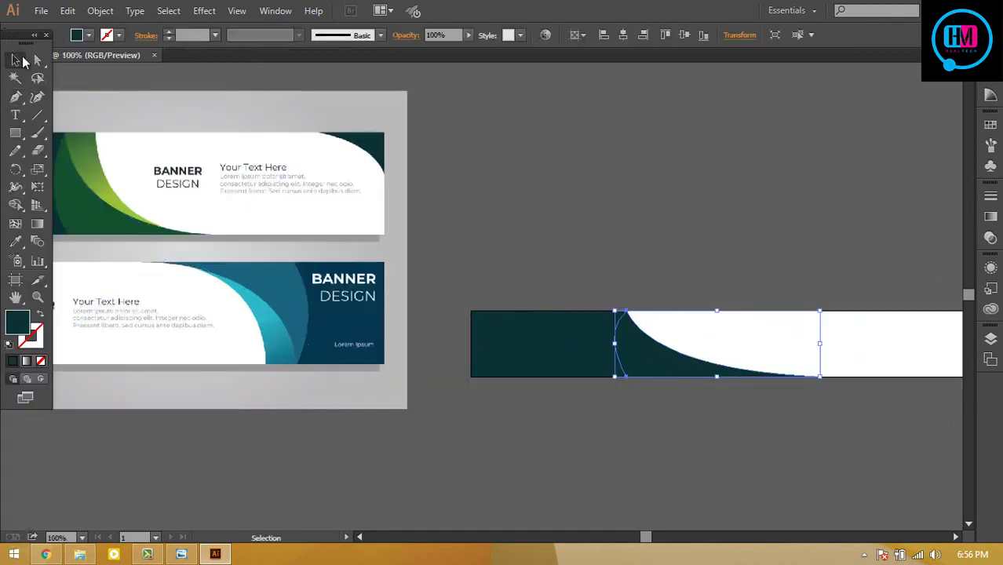
left_click(37, 60)
left_click(626, 378)
left_click(638, 254)
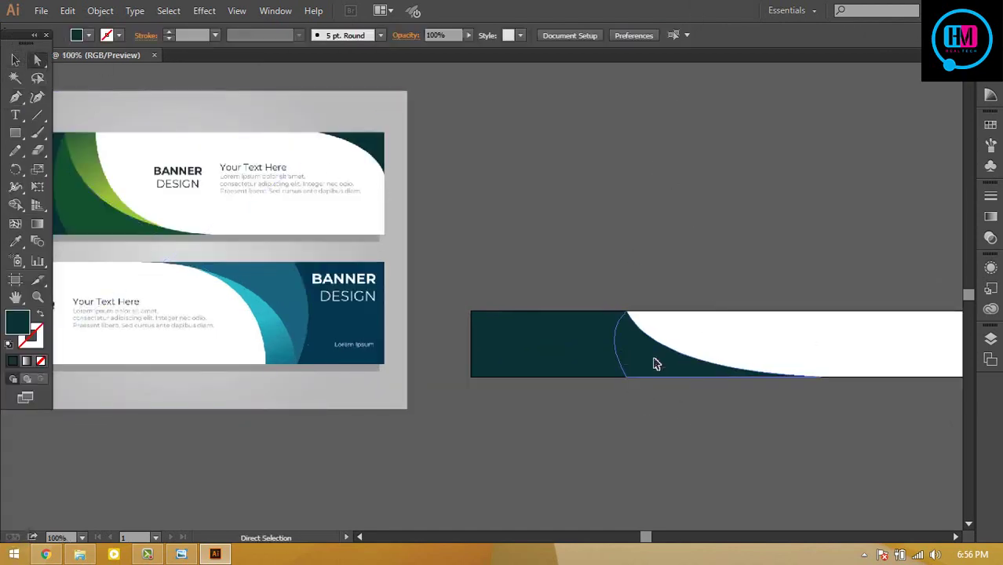
key("i")
left_click(190, 217)
key("v")
Draw a wider curved green wave path overlapping the sweep
key("ctrl+shift+a")
key("p")
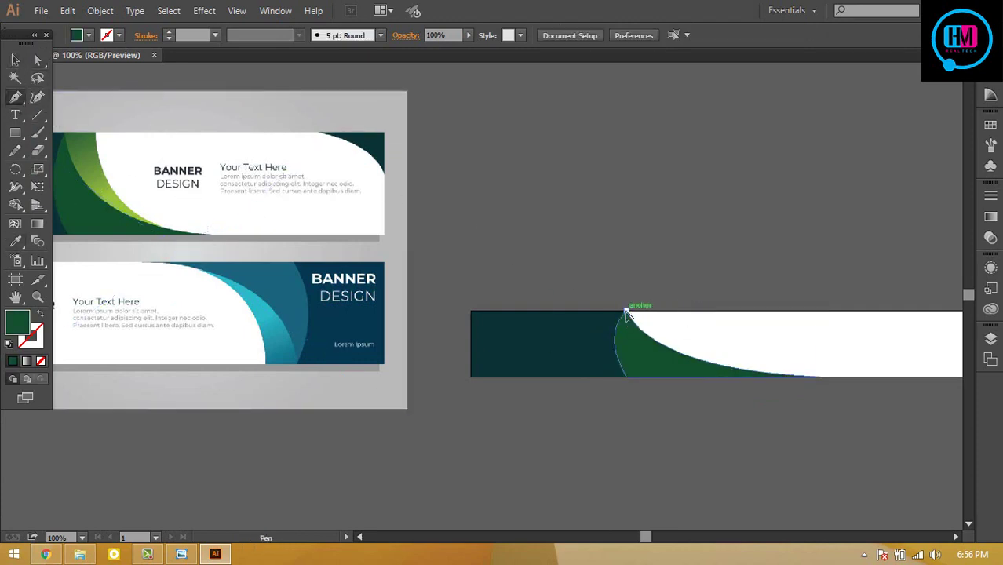
mouse_move(626, 313)
left_mouse_down()
mouse_move(897, 382)
mouse_move(889, 386)
left_mouse_up()
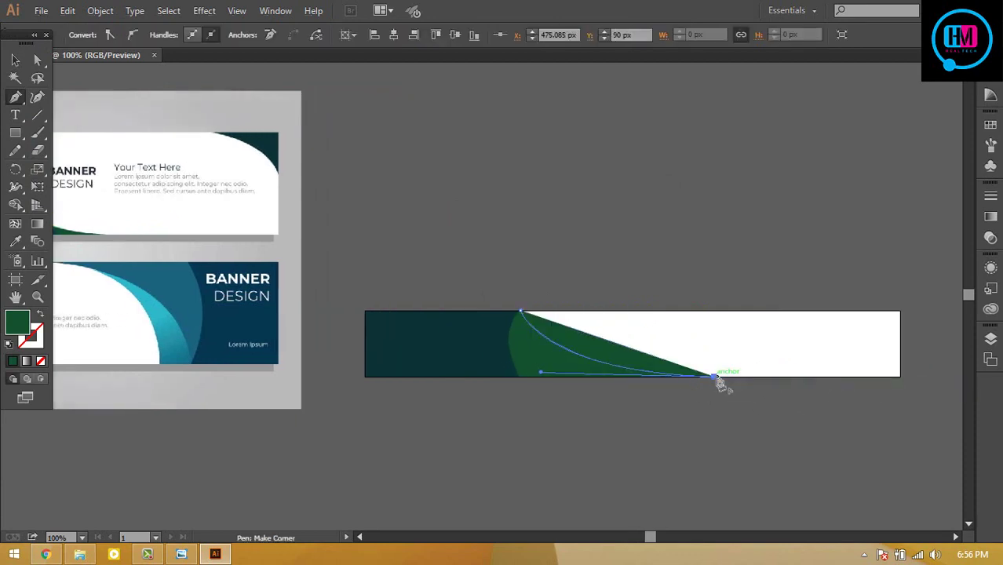
mouse_move(671, 297)
left_mouse_down()
mouse_move(845, 319)
mouse_move(823, 304)
left_mouse_up()
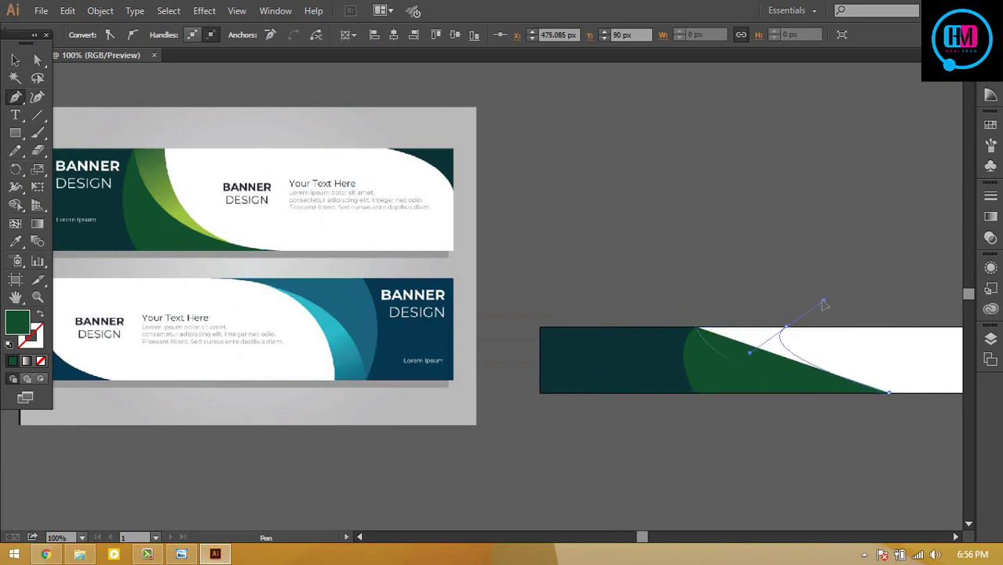
left_click(785, 327, "alt")
left_click(695, 327)
key("v")
left_click(746, 244)
Draw a small curved wedge at the banner's far right end
key("ctrl+minus")
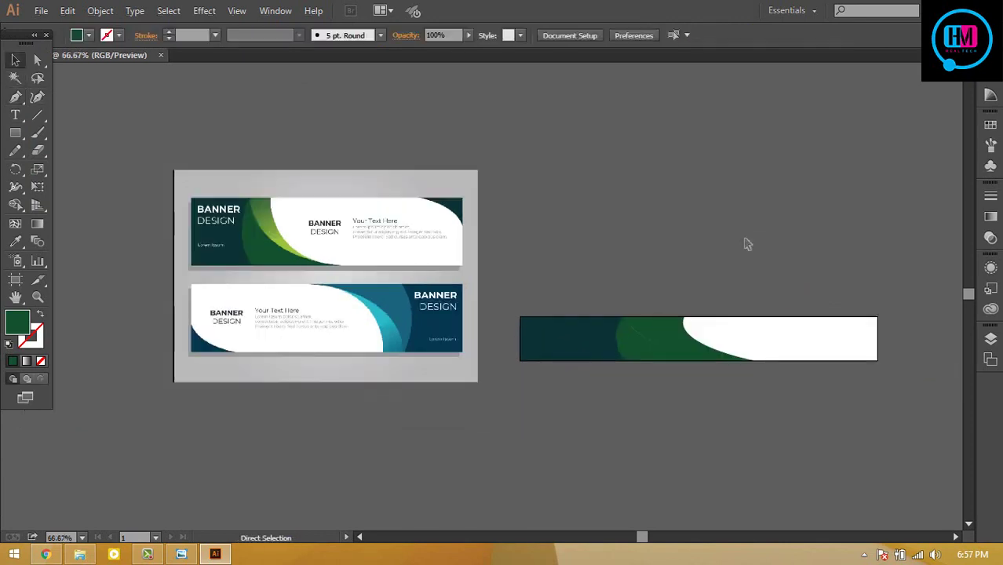
scroll(734, 232, "right", 1)
left_click(15, 97)
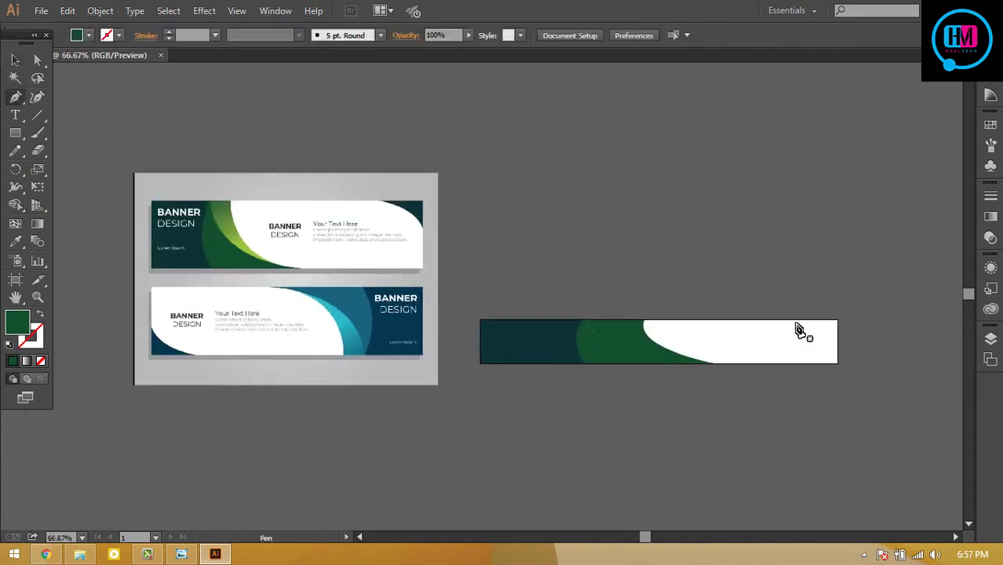
left_click_drag(797, 319, 841, 360)
left_click(836, 345)
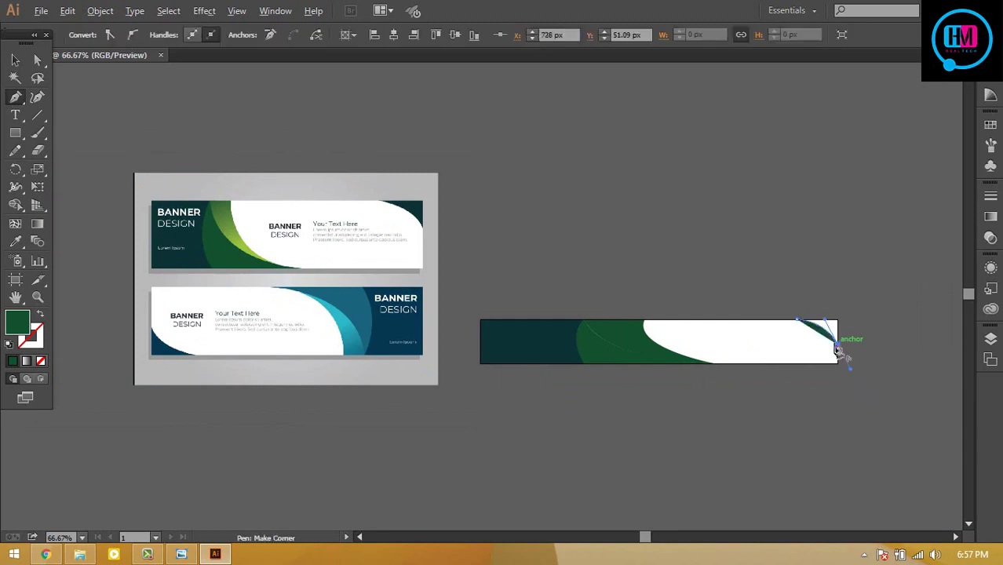
left_click(15, 60)
left_click(643, 225)
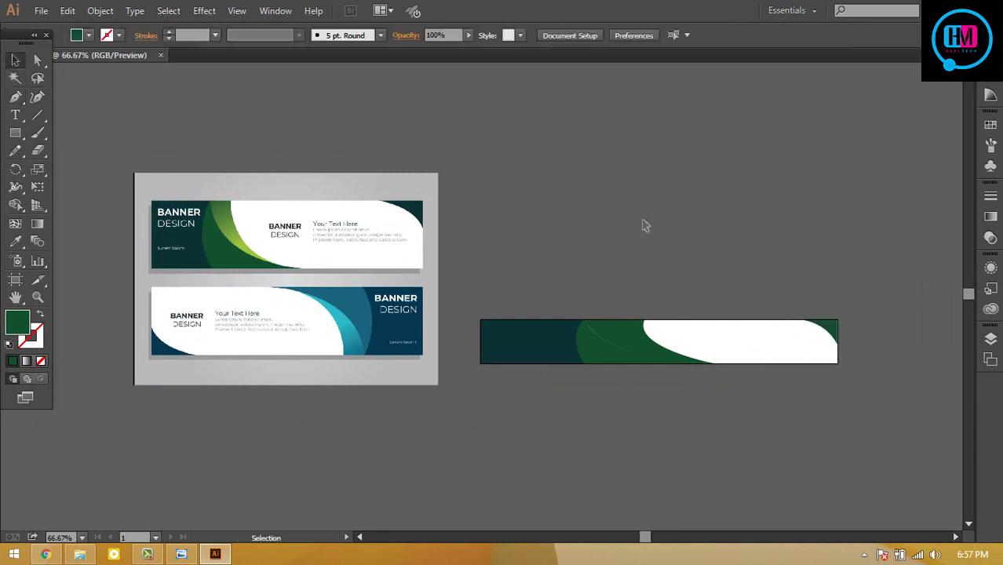
Set the swoosh's fill colour to #0C7A34
left_click(612, 345)
left_click(37, 223)
left_click(89, 34)
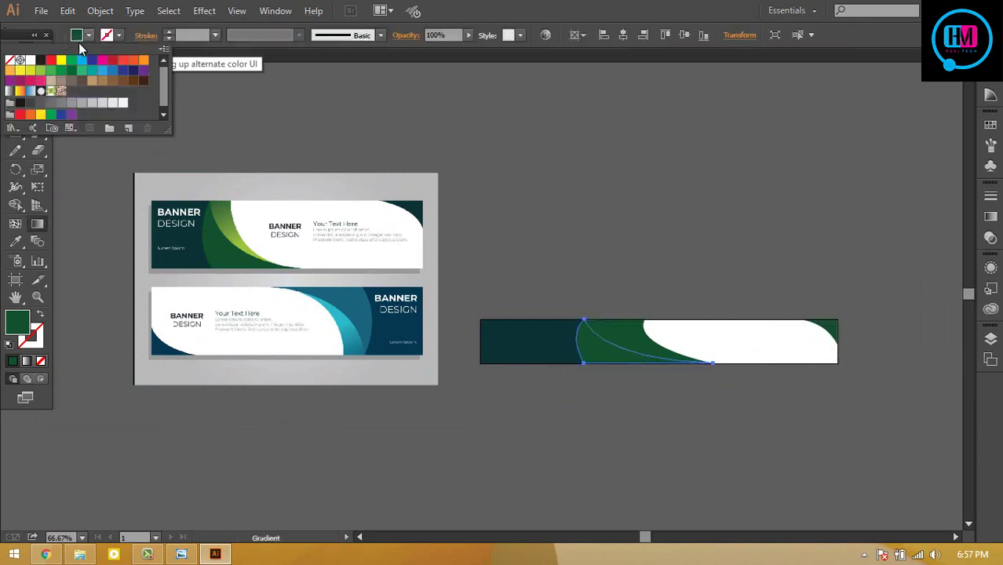
left_click(990, 85)
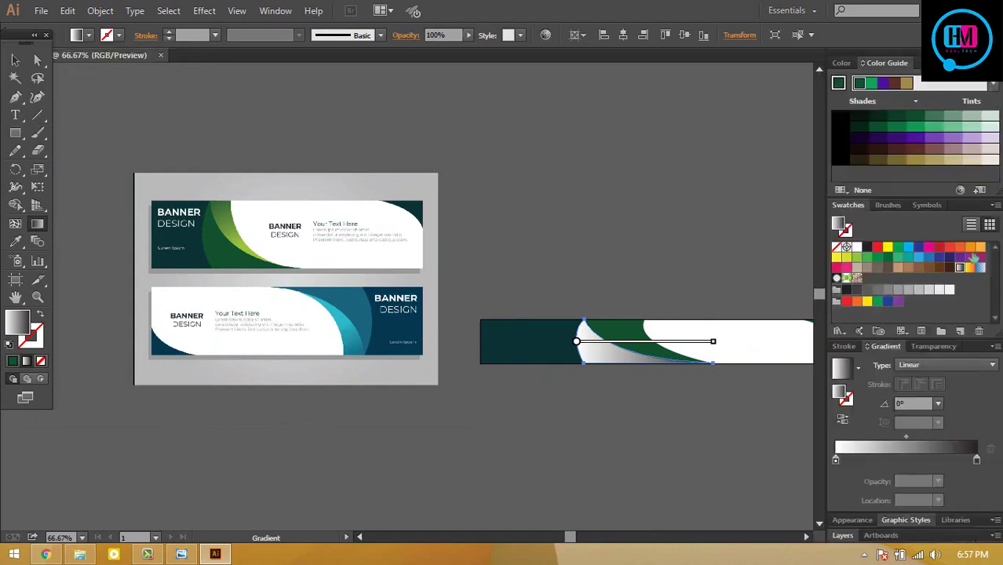
double_click(959, 267)
left_click(598, 298)
left_click(88, 34)
double_click(11, 96)
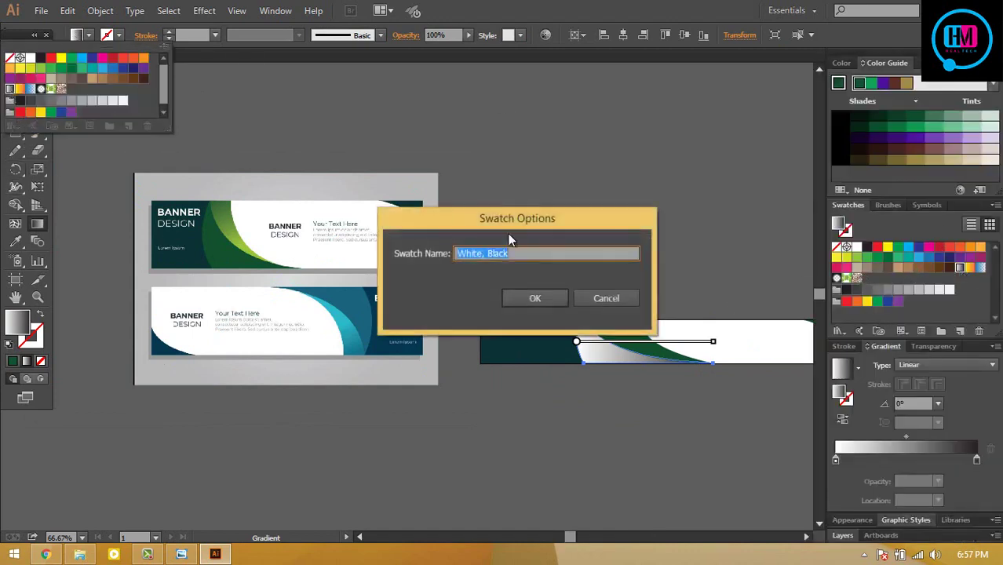
left_click(604, 296)
double_click(18, 321)
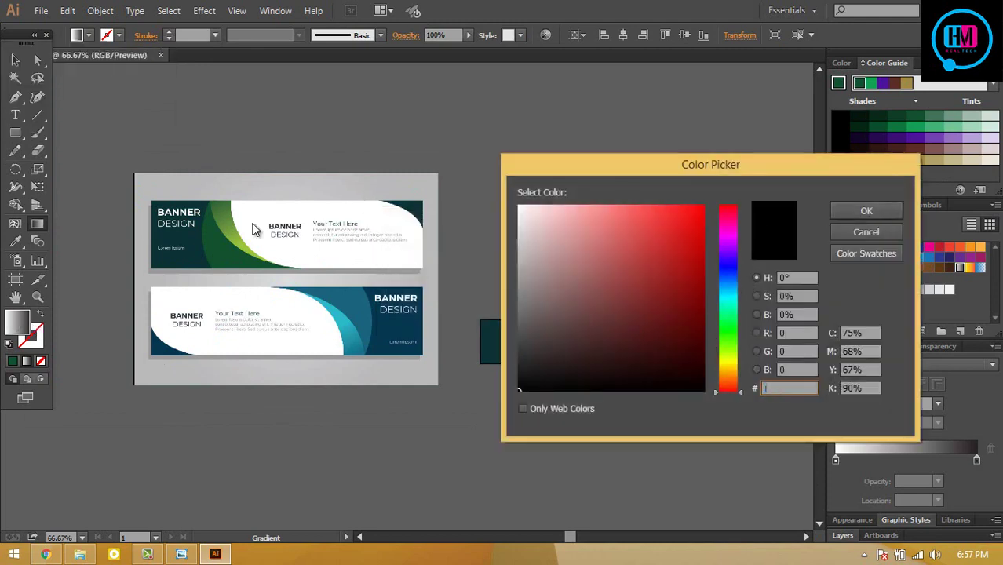
type("0C7A34")
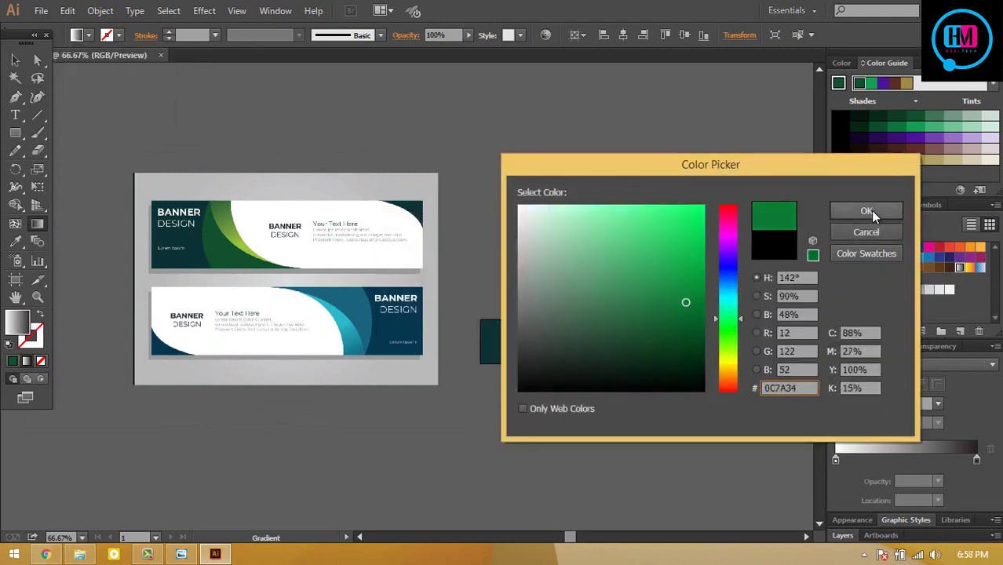
left_click(866, 210)
Apply a gradient with a yellow right stop at 100% opacity, moved slightly inward
left_click(844, 369)
double_click(835, 460)
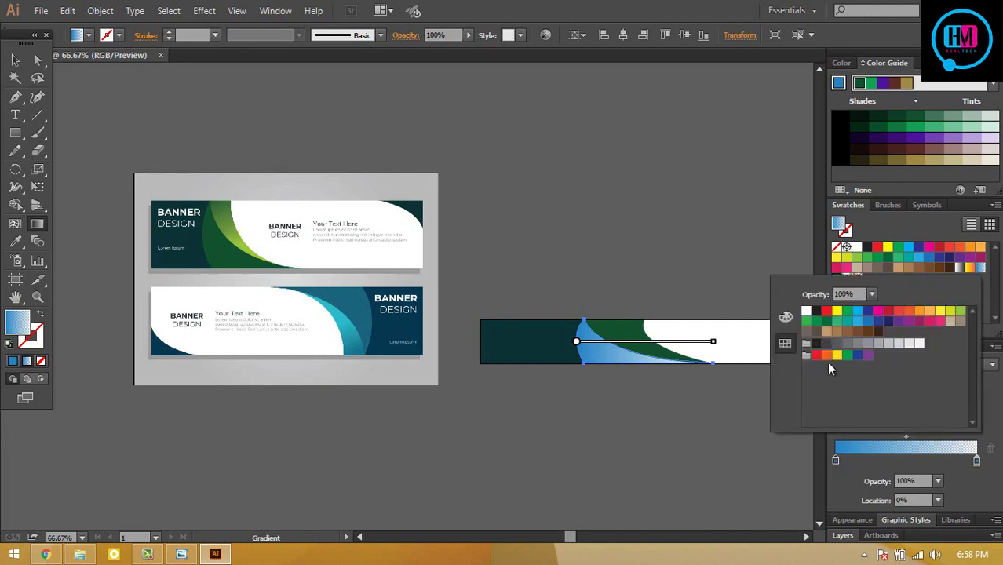
double_click(976, 460)
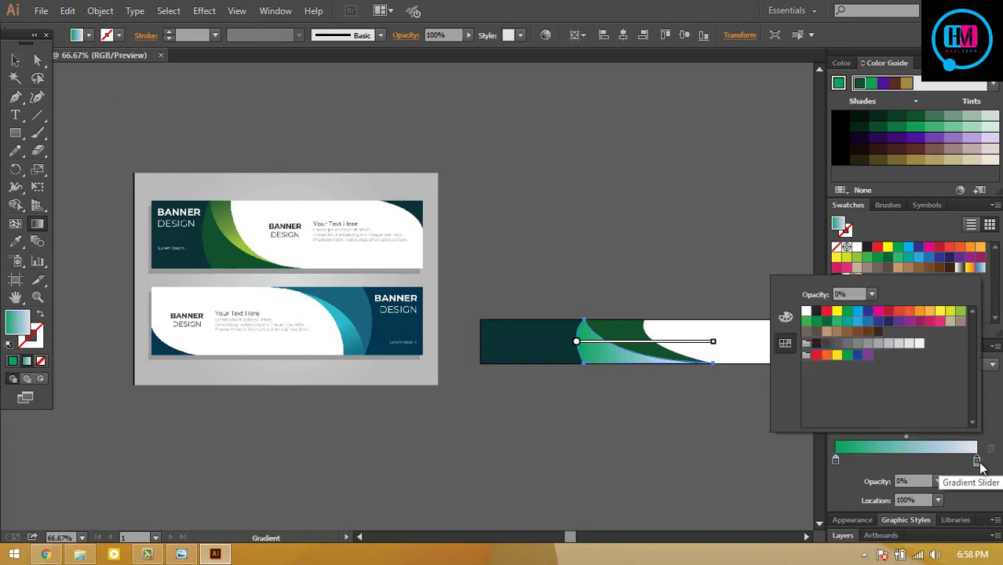
left_click(951, 312)
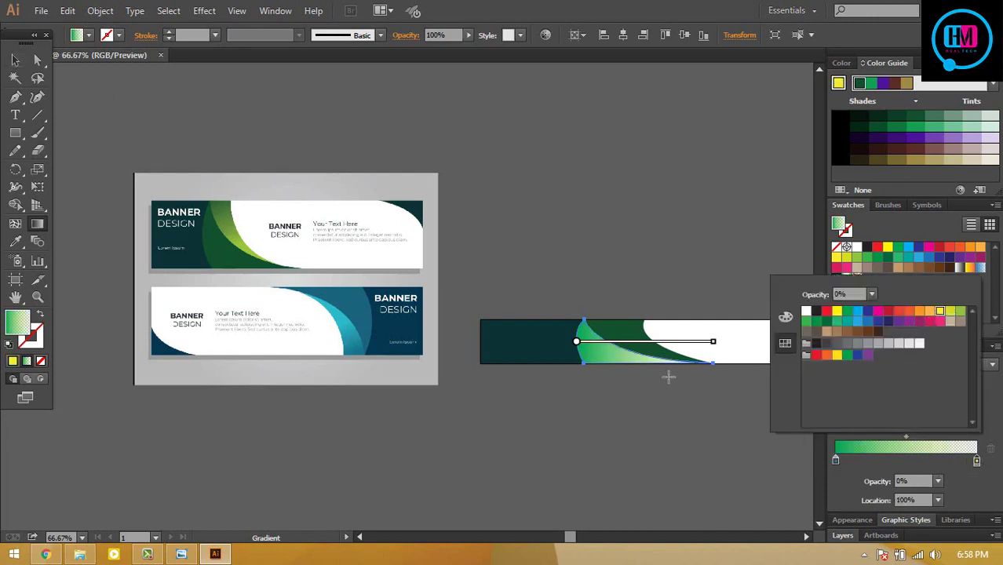
key("Escape")
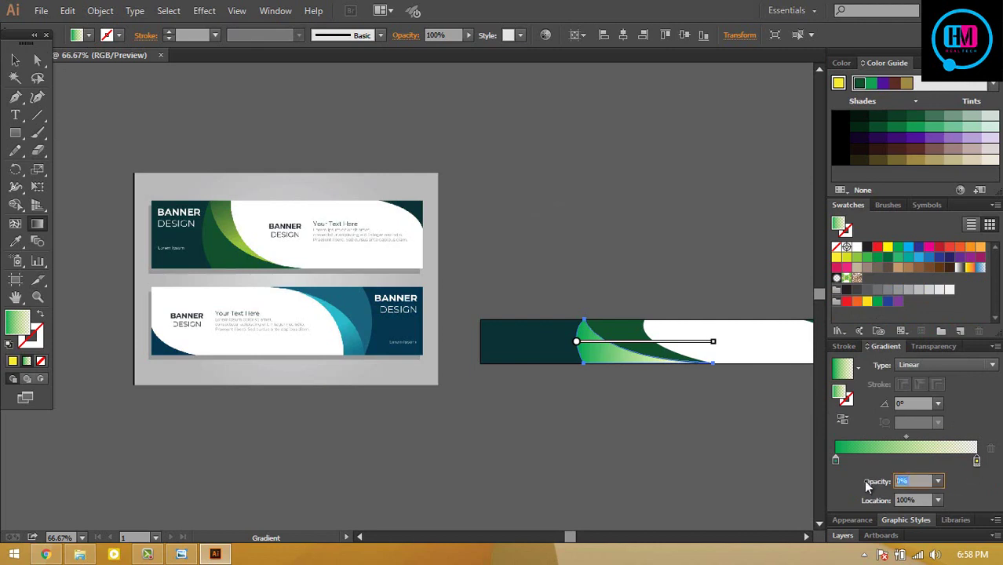
type("100")
key("Return")
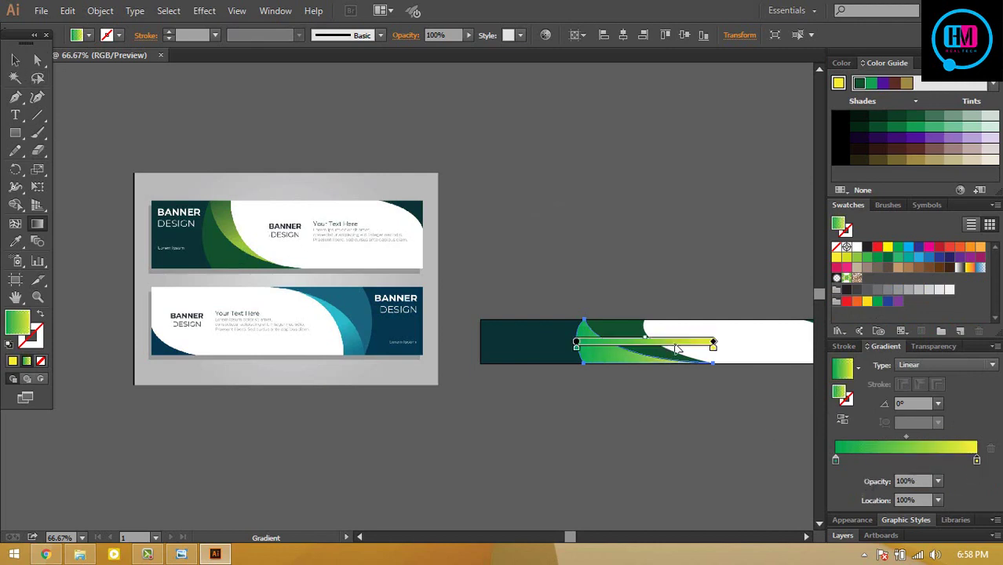
left_click_drag(712, 342, 680, 343)
Darken the gradient's left stop towards dark teal
left_click(15, 60)
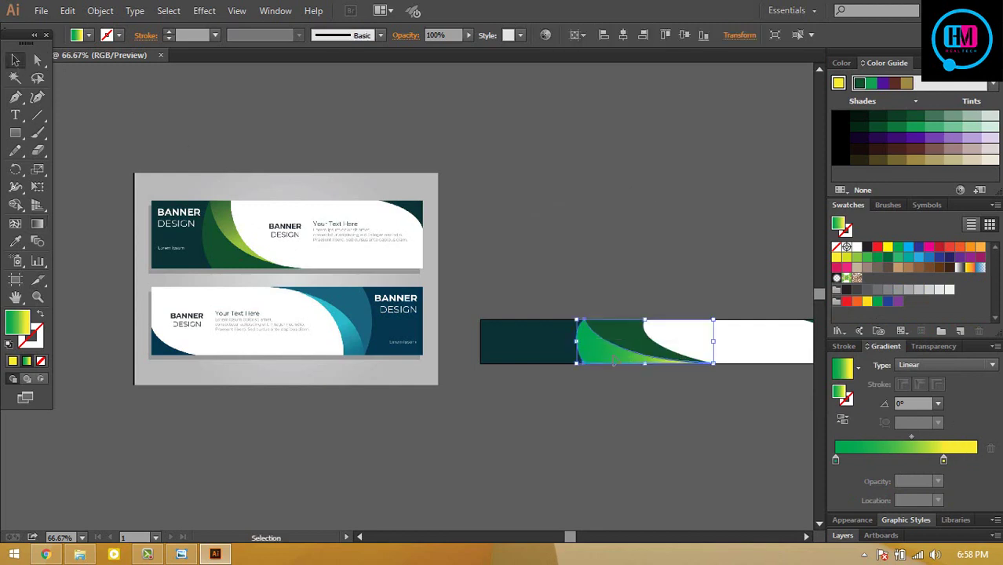
double_click(834, 459)
left_click(785, 317)
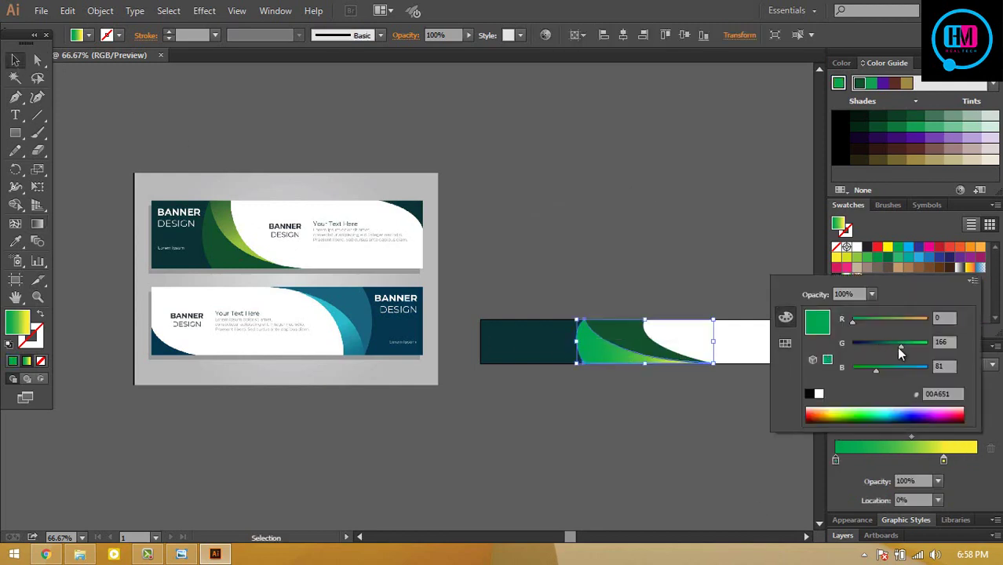
left_click_drag(896, 346, 877, 345)
double_click(817, 321)
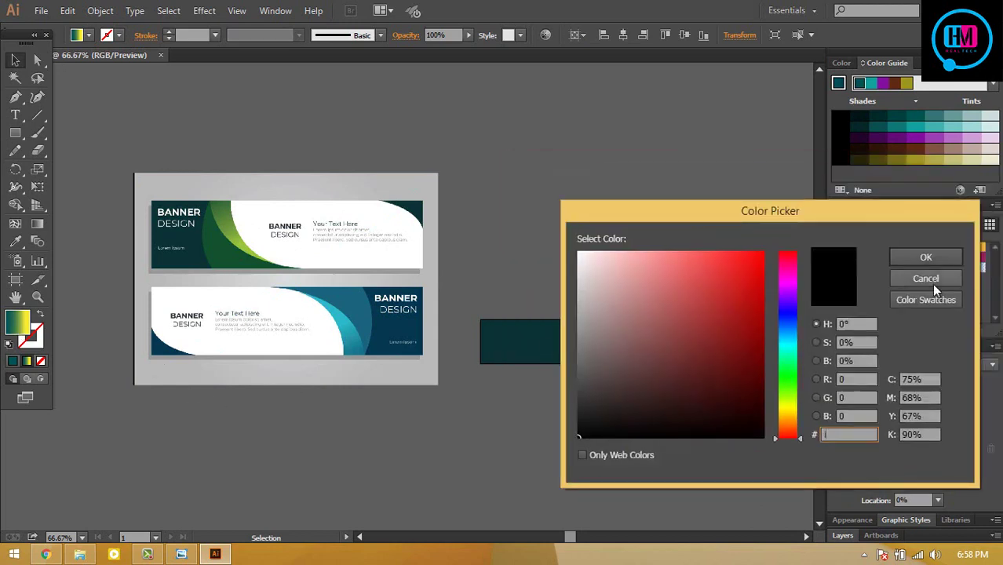
left_click(930, 276)
Angle the swoosh's gradient across the shape with the yellow stop pushed to the end
left_click(37, 223)
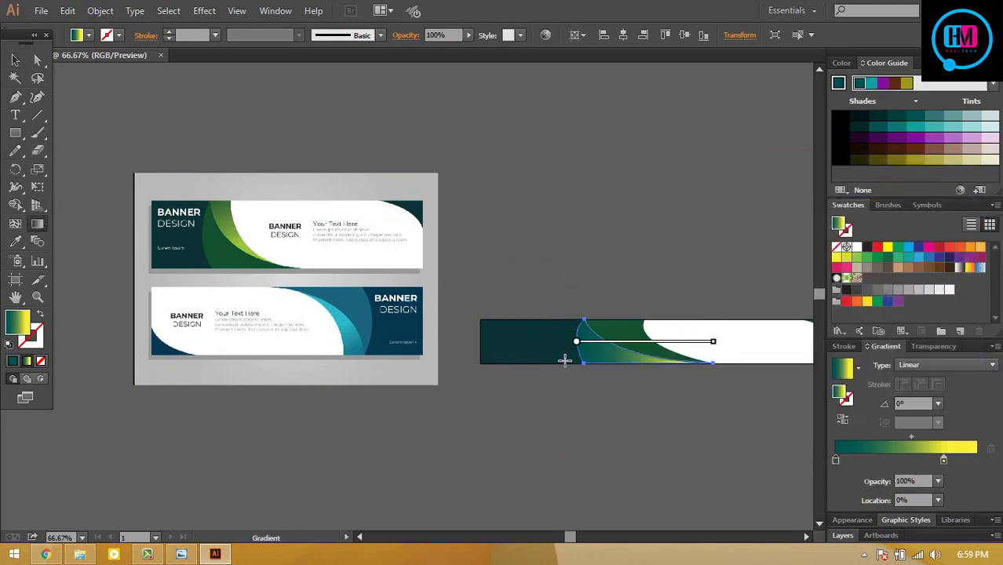
left_click_drag(586, 284, 707, 436)
key("v")
left_click(707, 436)
left_click(643, 329)
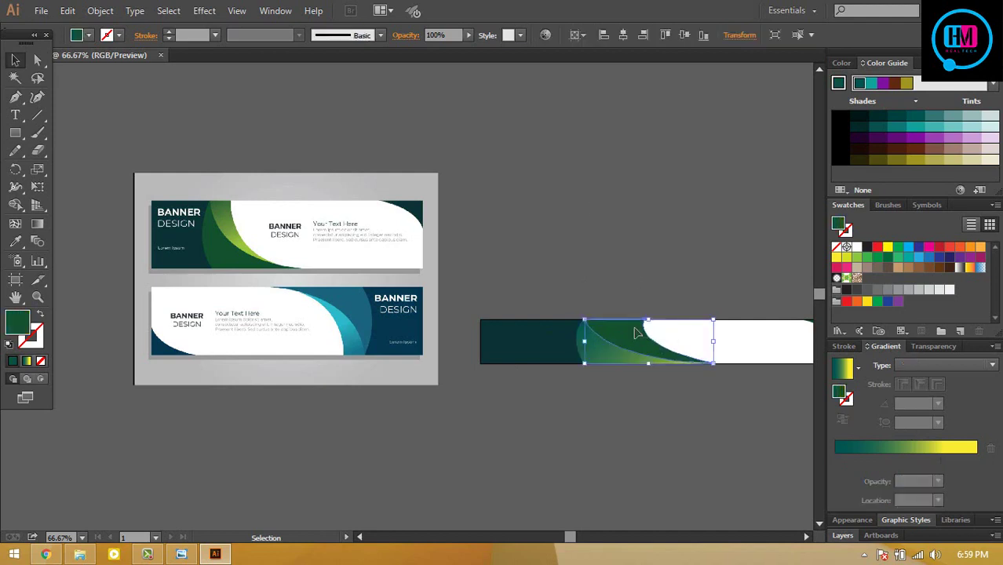
key("i")
left_click(265, 177)
left_click(36, 223)
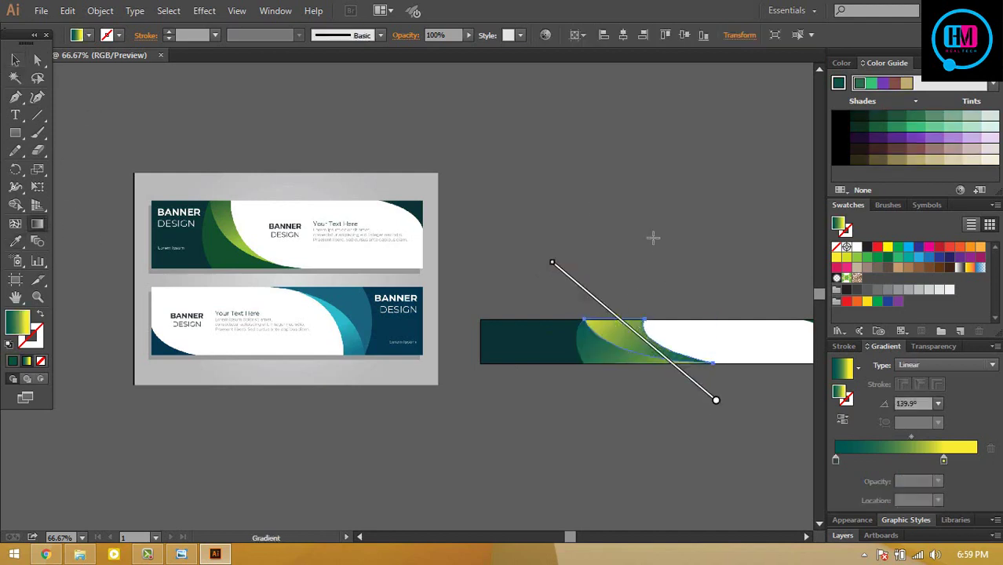
mouse_move(598, 296)
left_mouse_down()
mouse_move(688, 381)
mouse_move(594, 256)
left_mouse_up()
mouse_move(645, 381)
left_mouse_down()
mouse_move(629, 272)
mouse_move(683, 378)
left_mouse_up()
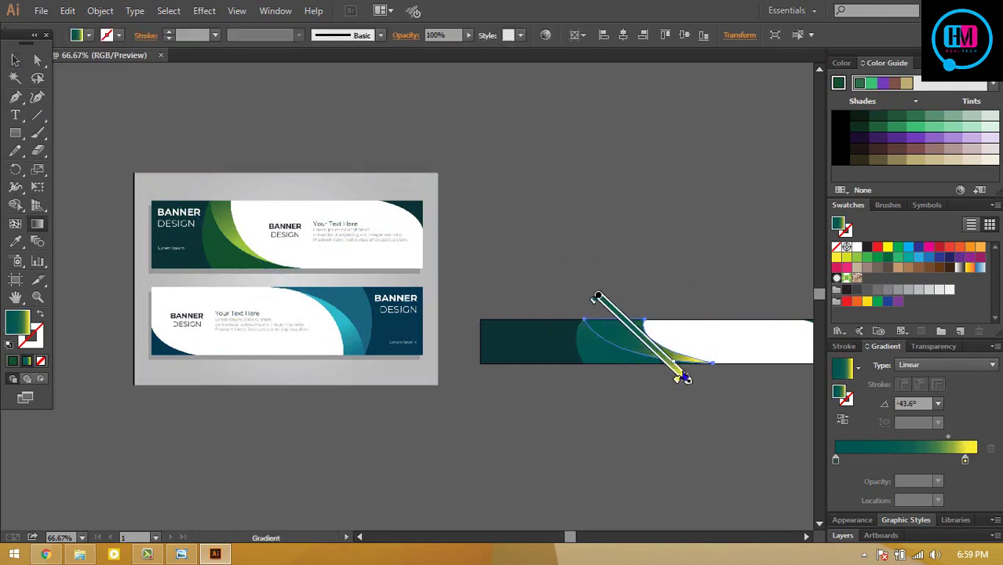
left_click_drag(683, 379, 684, 381)
key("v")
left_click(655, 210)
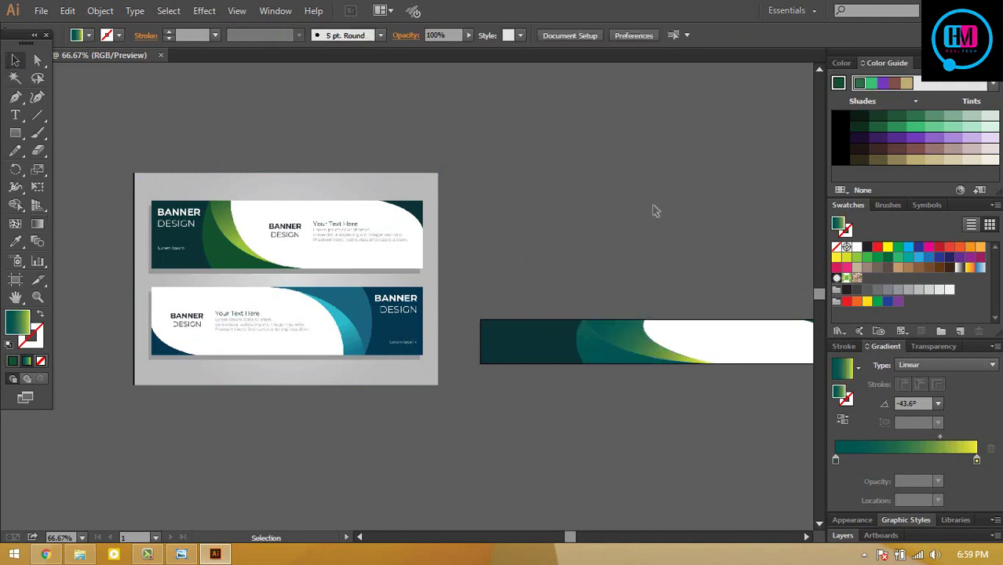
Redraw the gradient at a steeper diagonal so yellow reaches the swoosh's lower tip
scroll(633, 194, "right", 3)
left_click(561, 333)
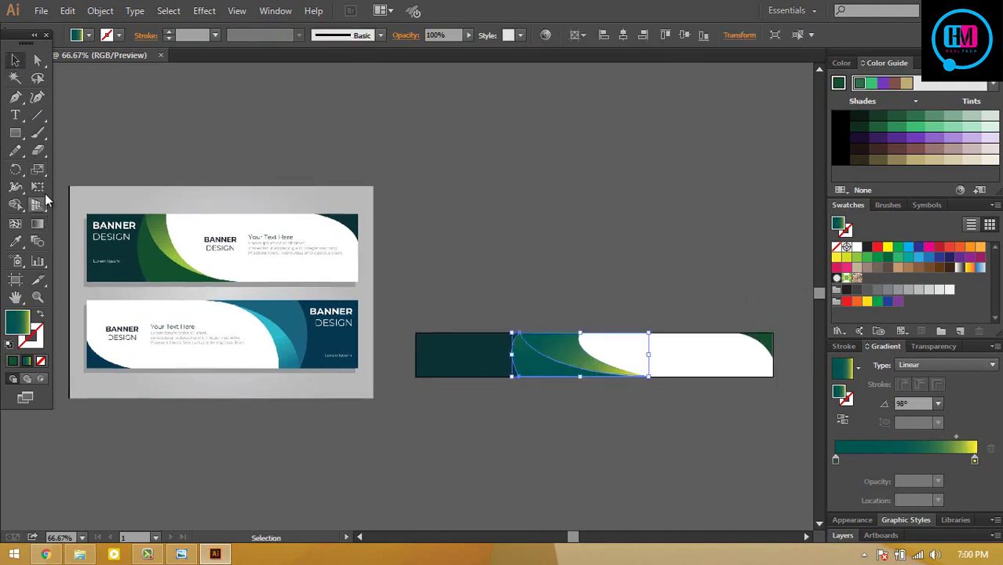
left_click(37, 223)
left_click_drag(582, 392, 573, 253)
left_click_drag(535, 436, 586, 350)
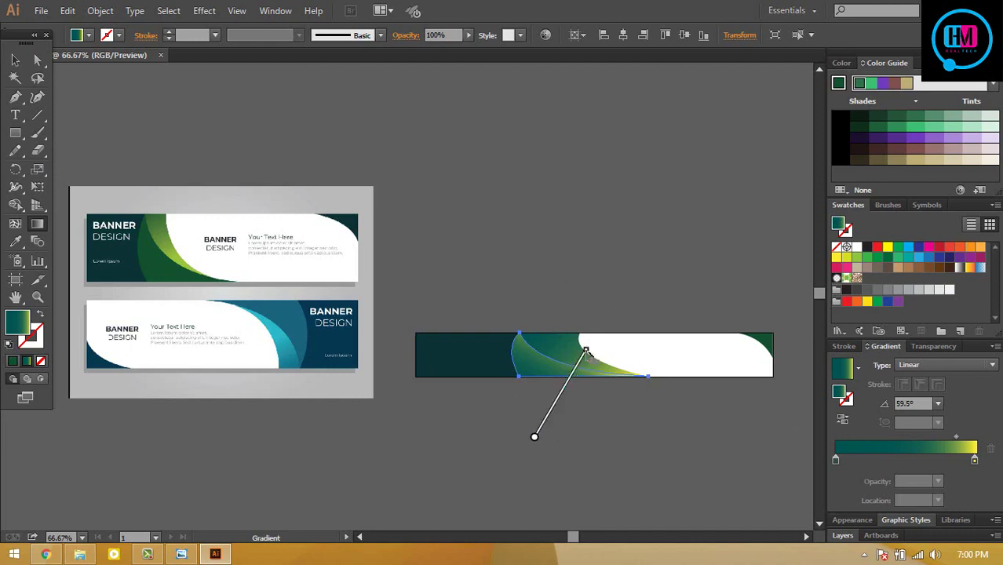
key("ctrl+equal")
key("ctrl+equal")
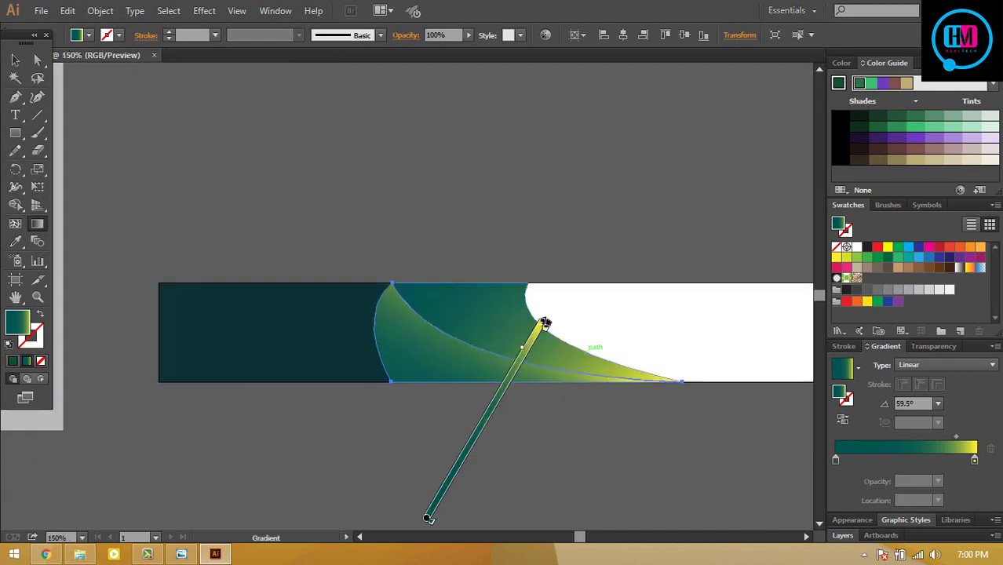
mouse_move(547, 326)
left_mouse_down()
mouse_move(533, 347)
mouse_move(551, 306)
left_mouse_up()
key("ctrl+shift+a")
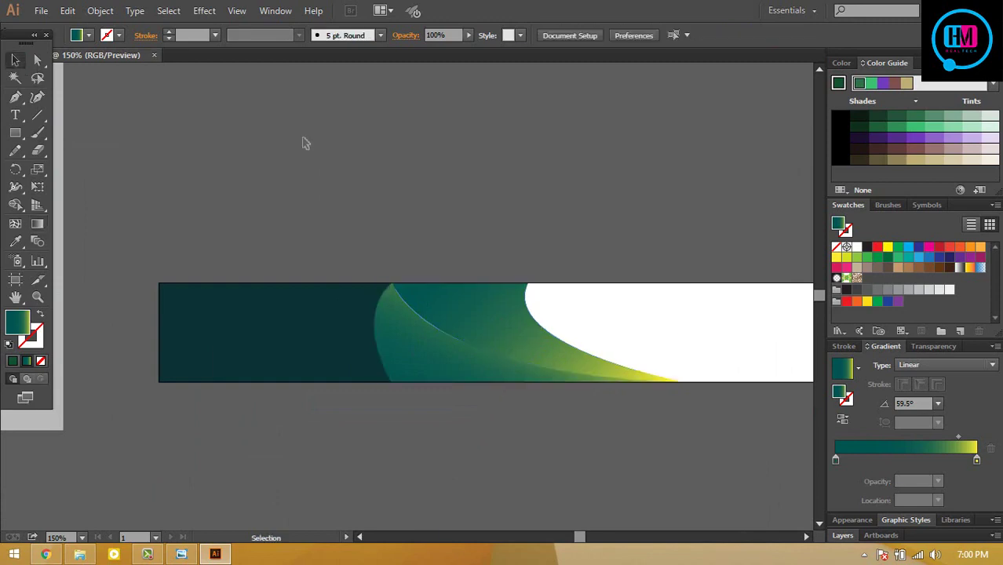
key("a")
key("ctrl+0")
key("v")
key("ctrl+minus")
key("ctrl+minus")
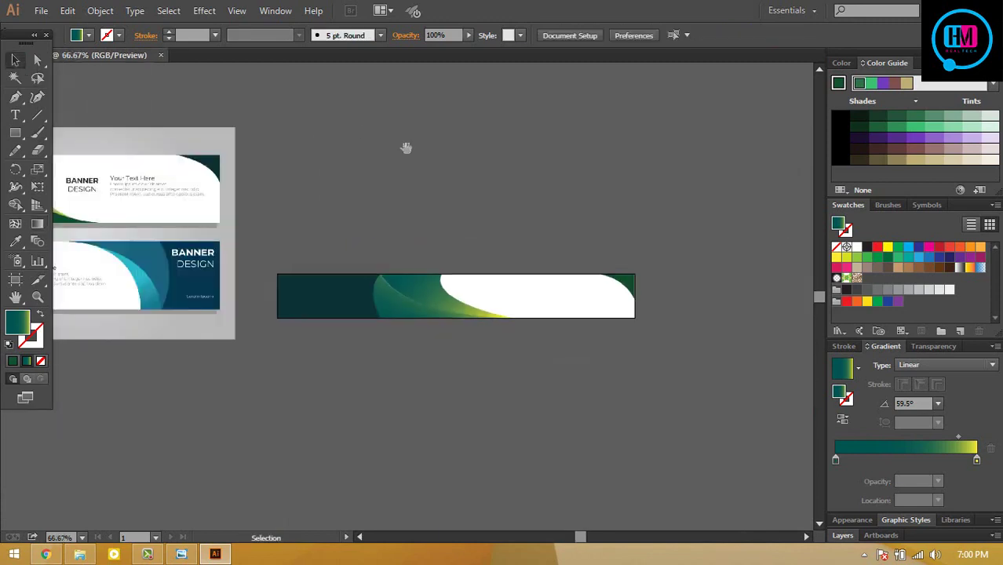
Duplicate the banner's artboard and artwork directly below the original
key("i")
left_click(763, 313)
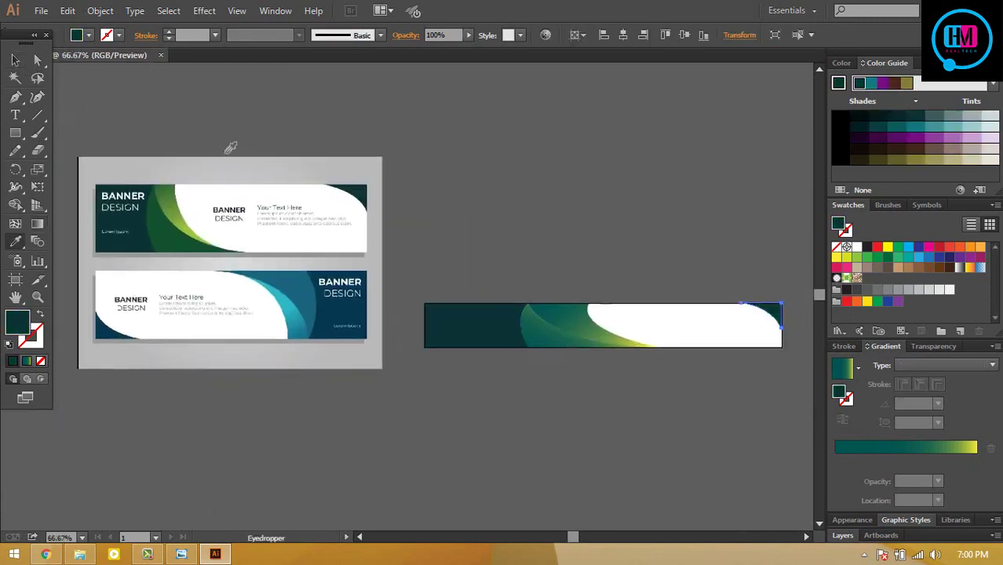
key("v")
left_click_drag(594, 210, 572, 182)
left_click(470, 291)
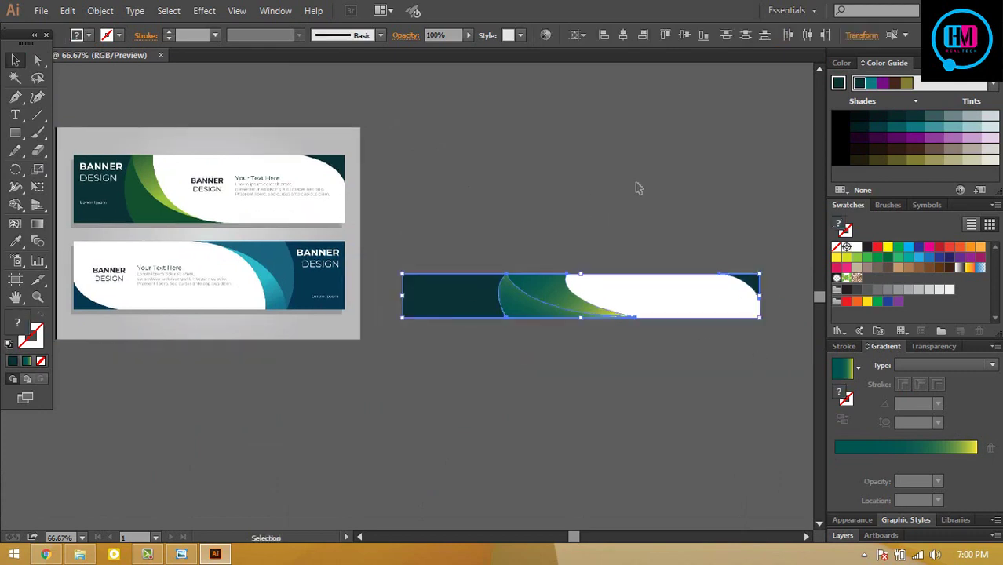
left_click(15, 278)
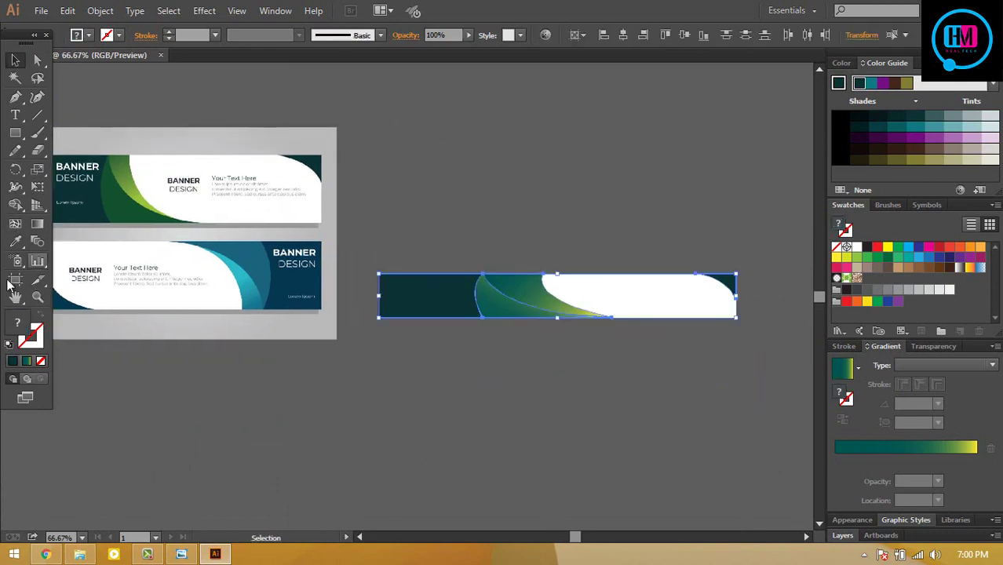
left_click(543, 288)
left_click_drag(543, 288, 543, 395)
key("v")
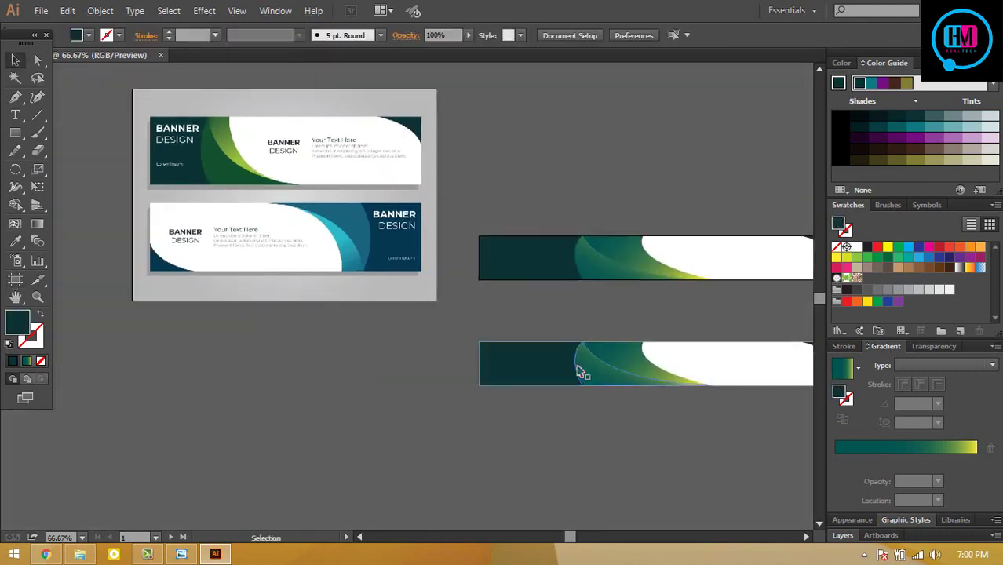
left_click(545, 358)
scroll(545, 358, "right", 3)
key("ctrl+minus")
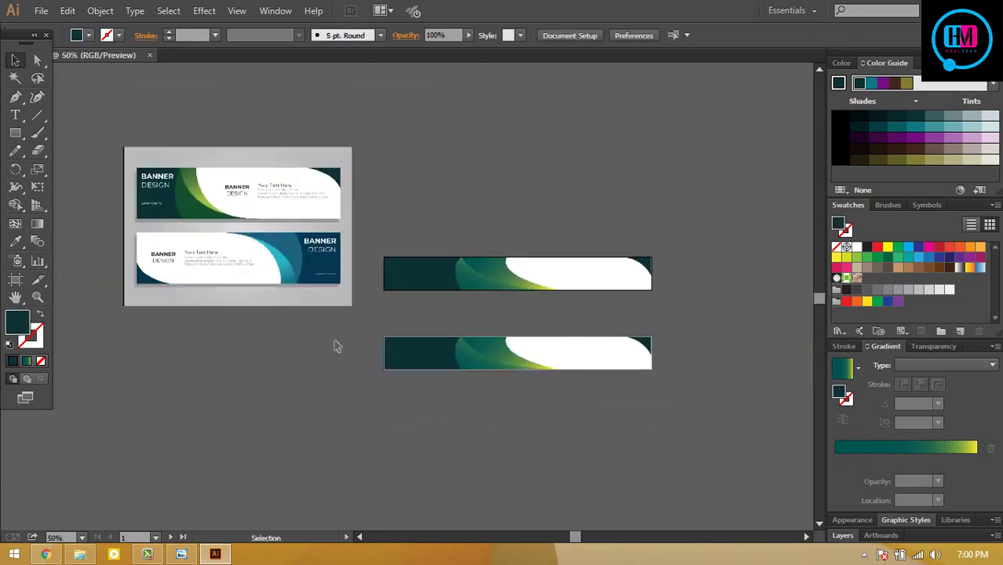
Reflect the lower banner copy across the vertical axis
right_click(445, 336)
left_click(609, 352)
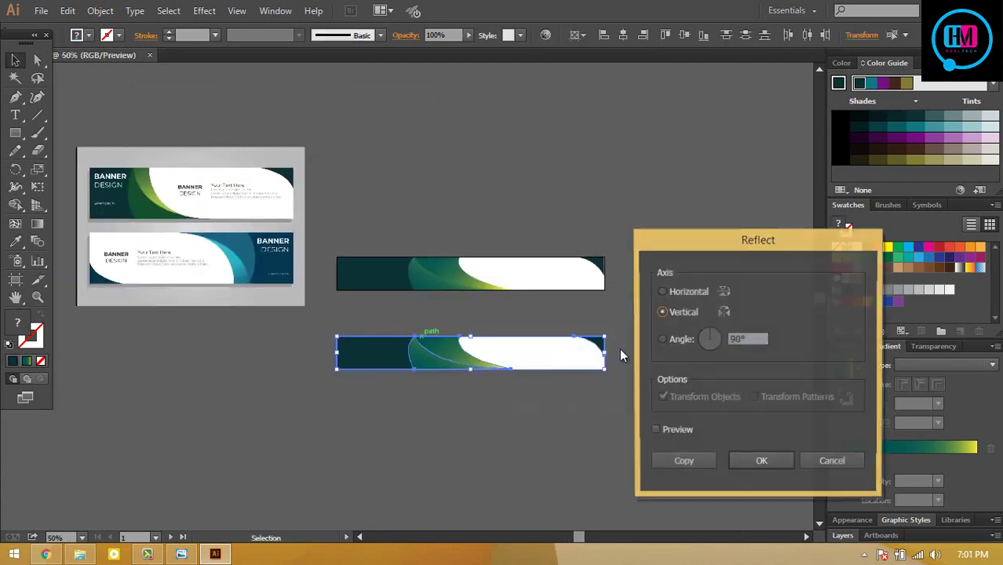
left_click(656, 431)
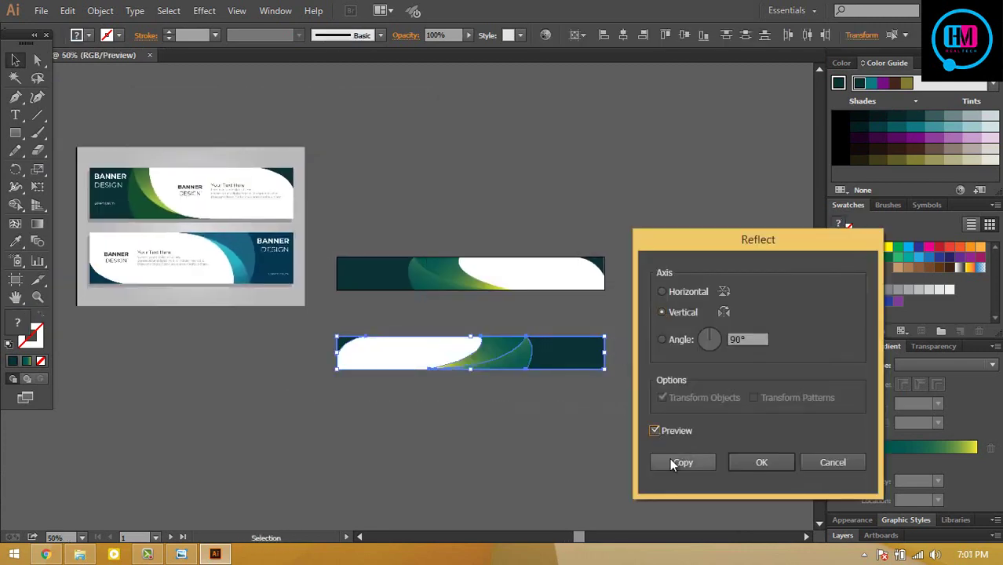
left_click(661, 291)
left_click(662, 339)
left_click(661, 312)
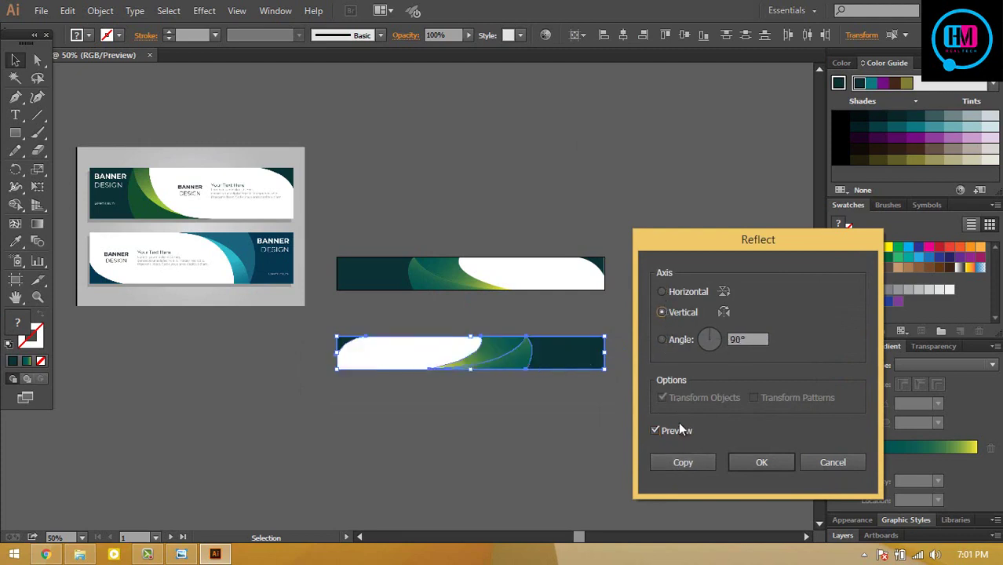
left_click(758, 466)
Reflect the lower banner copy across the horizontal axis as well
right_click(555, 365)
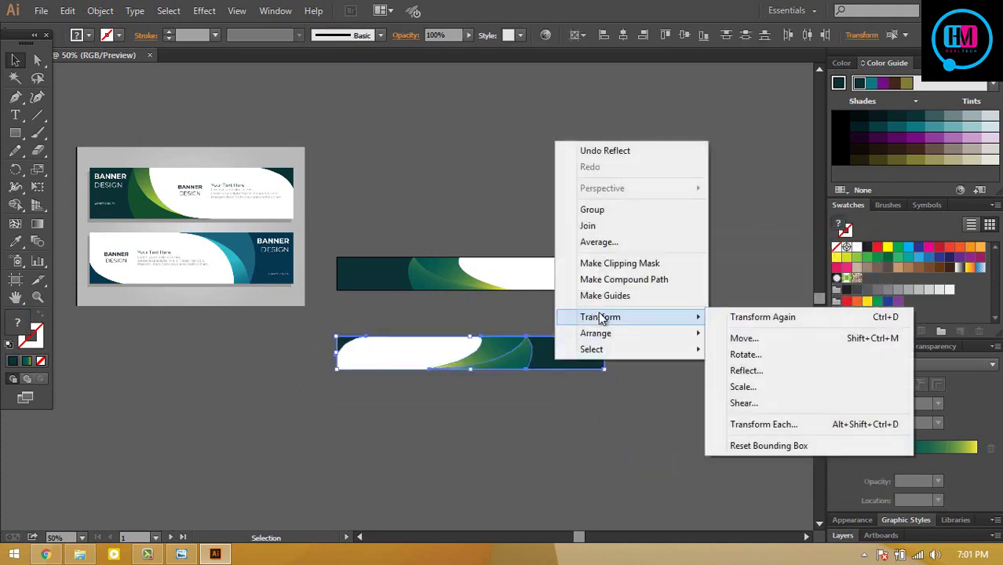
left_click(743, 382)
left_click(772, 321)
right_click(560, 353)
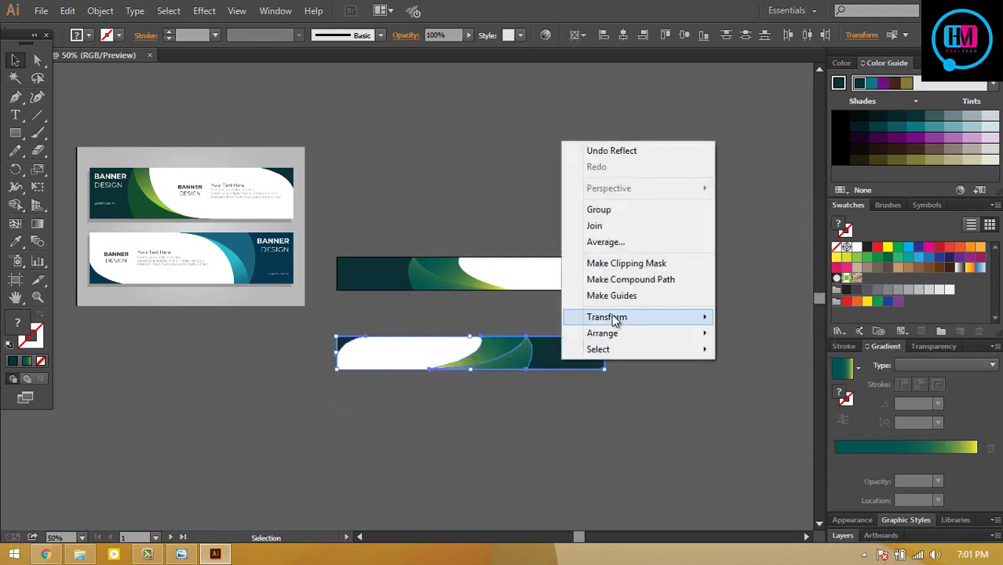
left_click(756, 375)
left_click(662, 291)
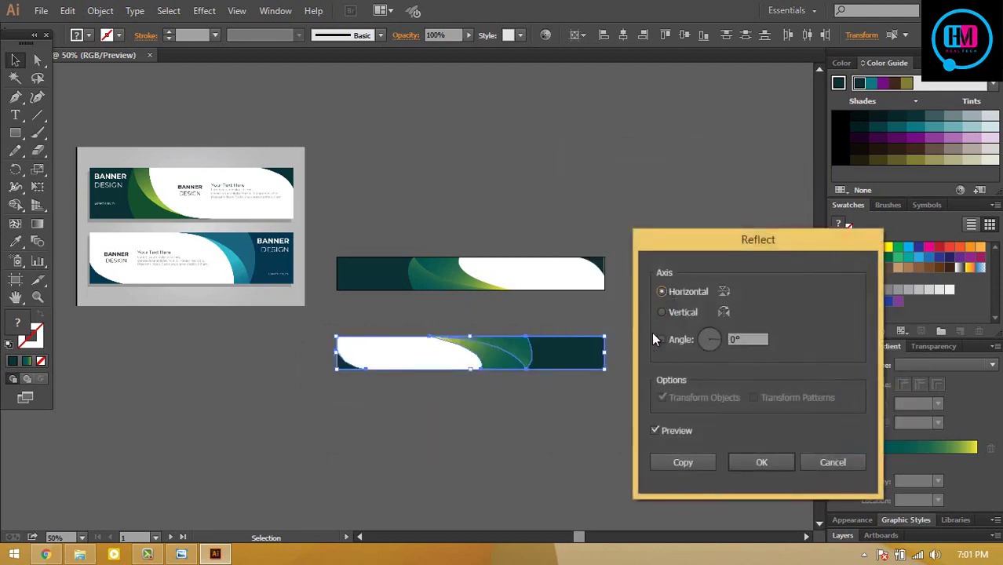
left_click(753, 465)
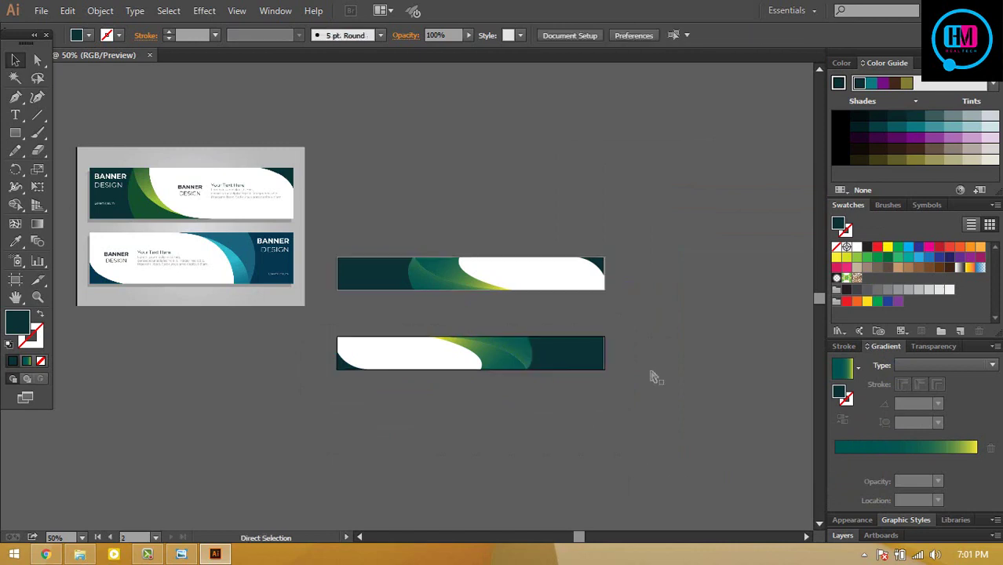
key("ctrl+equal")
key("ctrl+equal")
key("ctrl+minus")
scroll(654, 312, "up", 3)
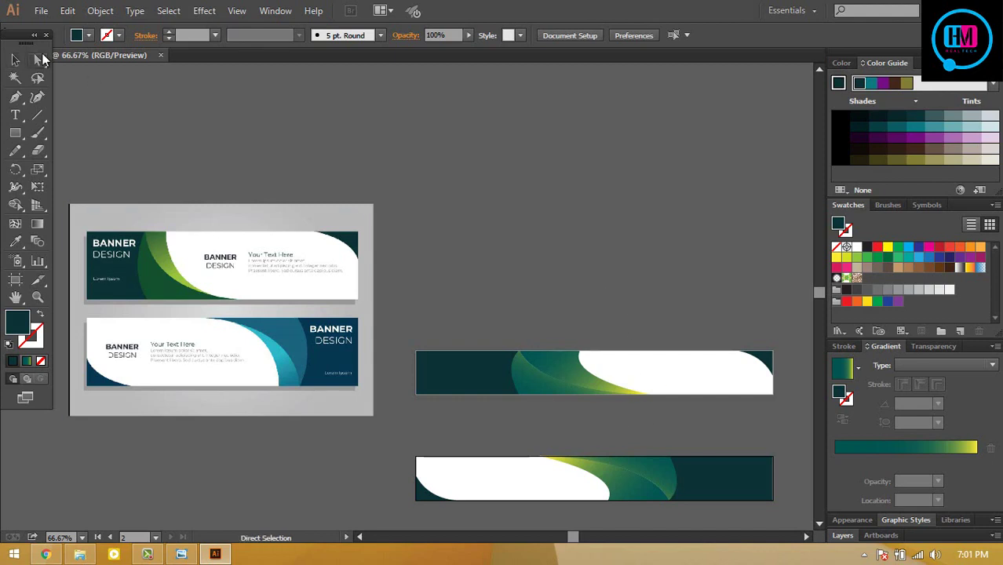
left_click(43, 60)
left_click(628, 390)
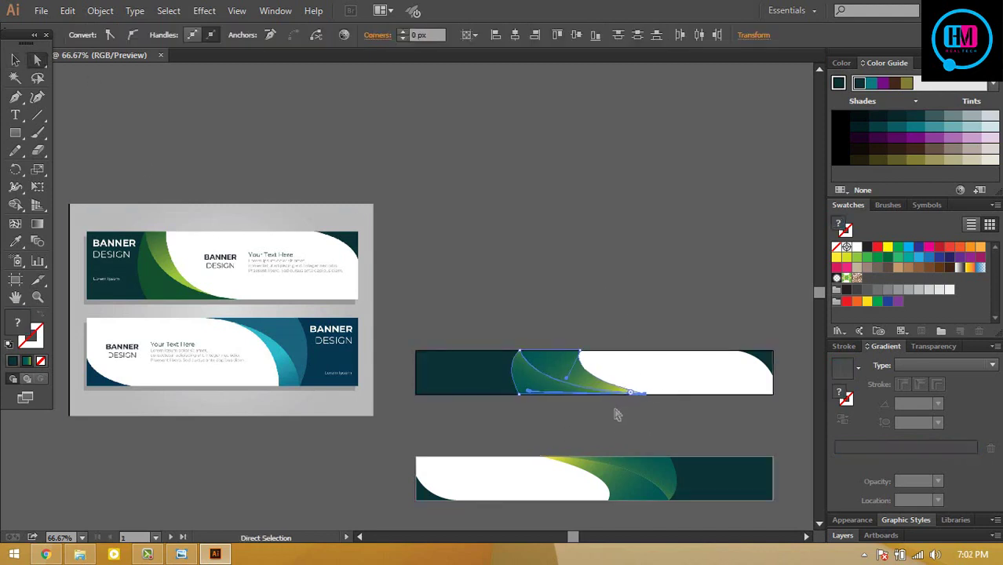
left_click(578, 353)
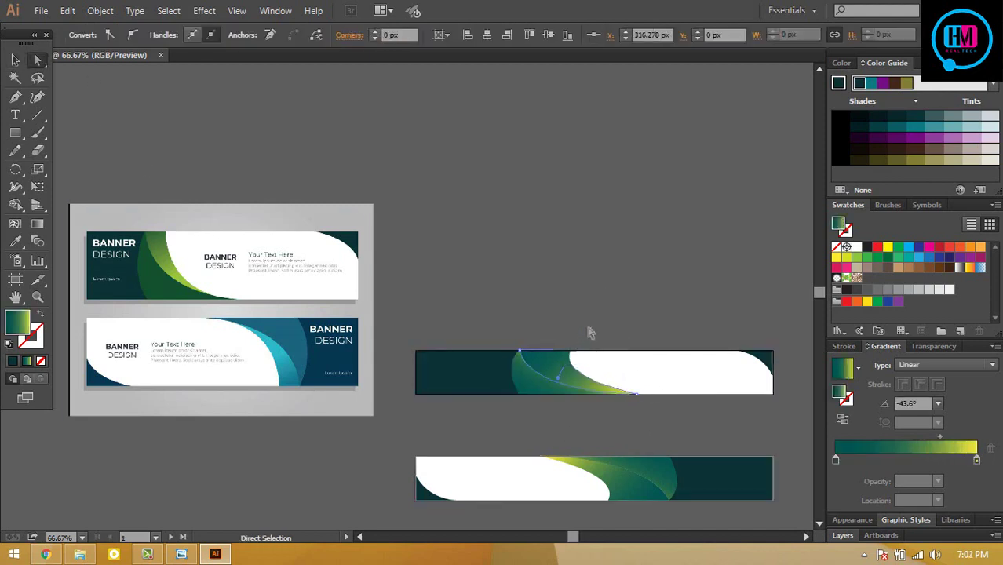
left_click(568, 482)
scroll(573, 393, "down", 2)
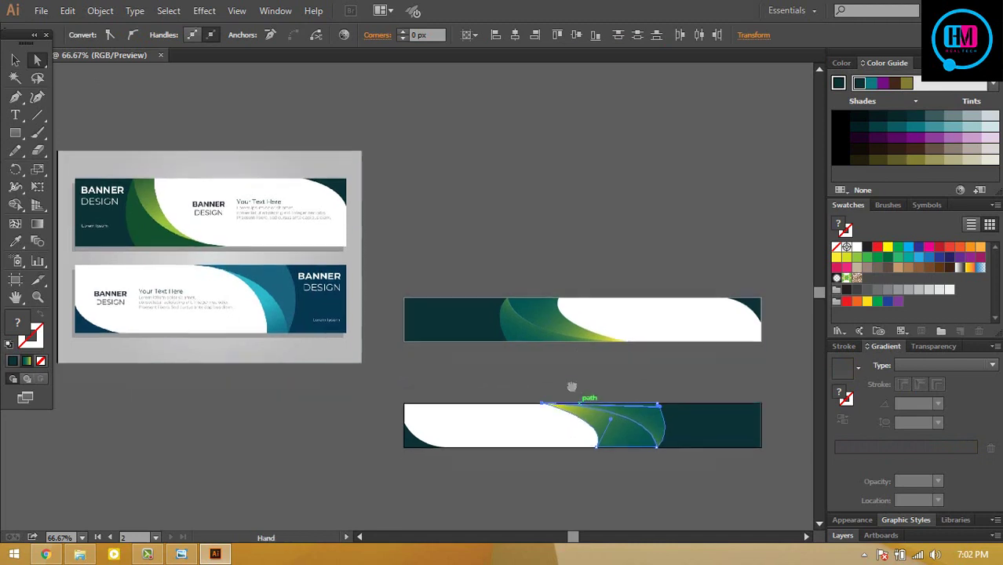
left_click(607, 437)
left_click(604, 388)
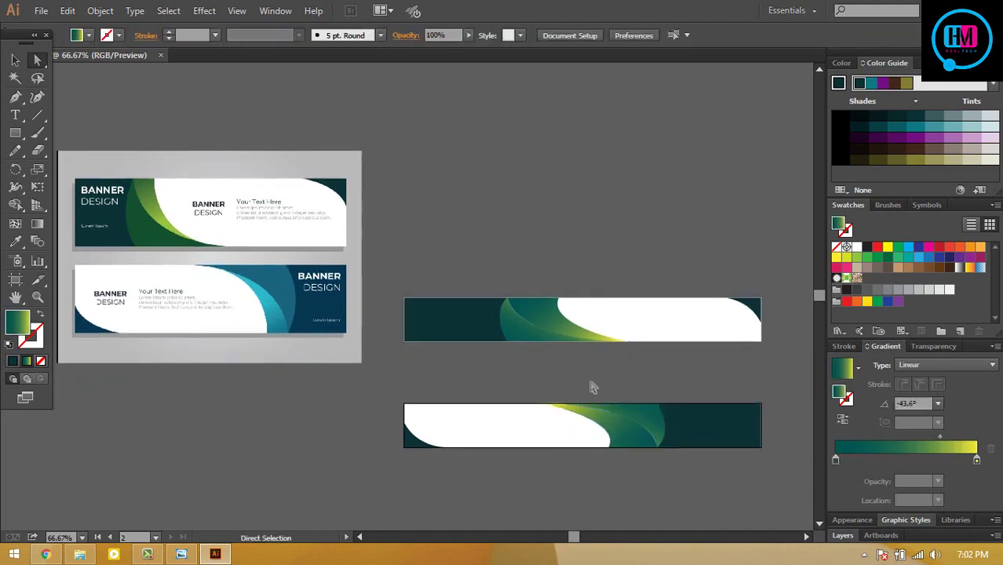
Type a 'Bannner Design' heading above the banners and scale it up
key("t")
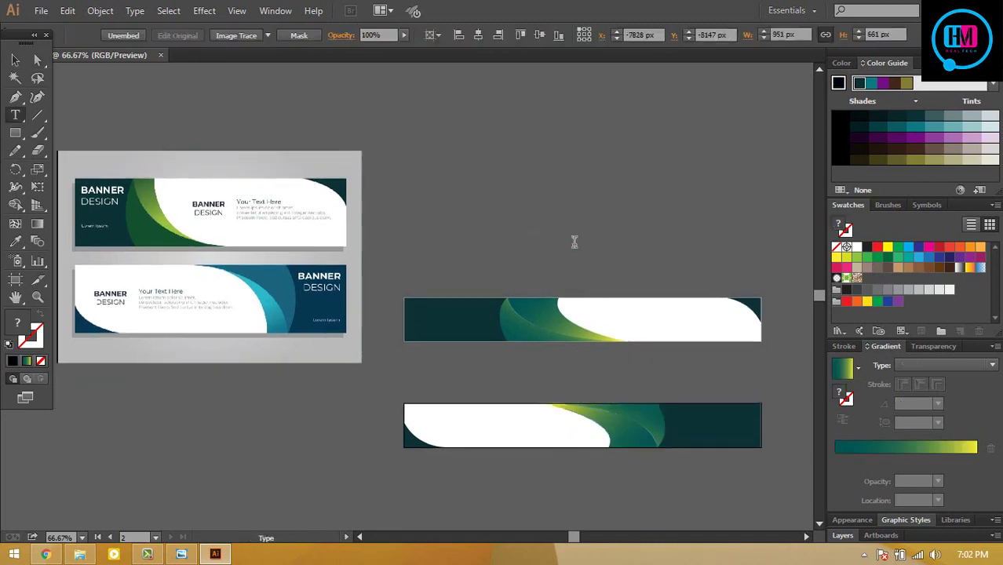
left_click(575, 242)
type("Banner Design")
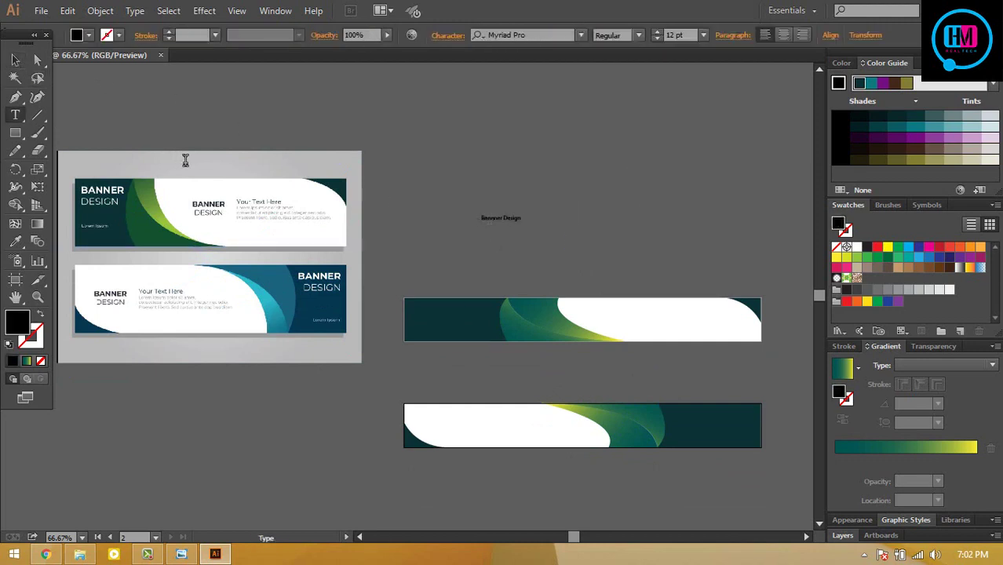
key("Escape")
left_click_drag(531, 222, 550, 224)
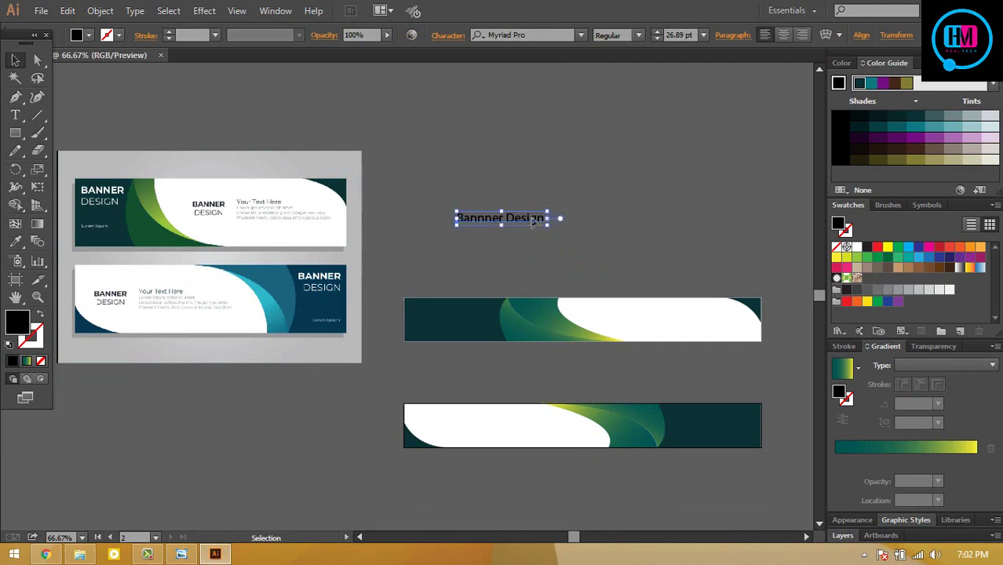
key("t")
key("Escape")
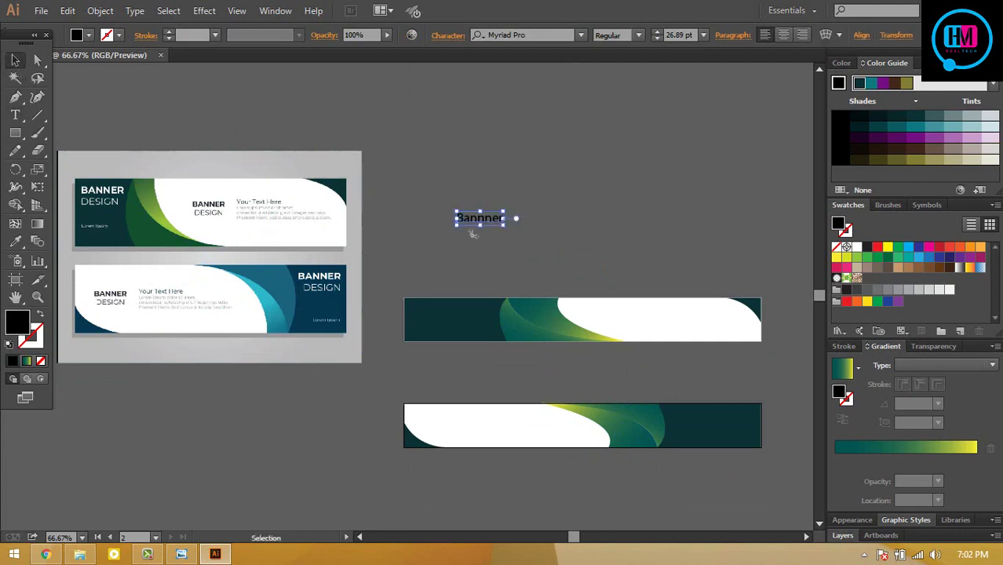
Duplicate the heading as a second 'Design' line and add a small 'Your Text Here' tagline
left_click_drag(492, 225, 492, 239)
double_click(478, 233)
type("Design")
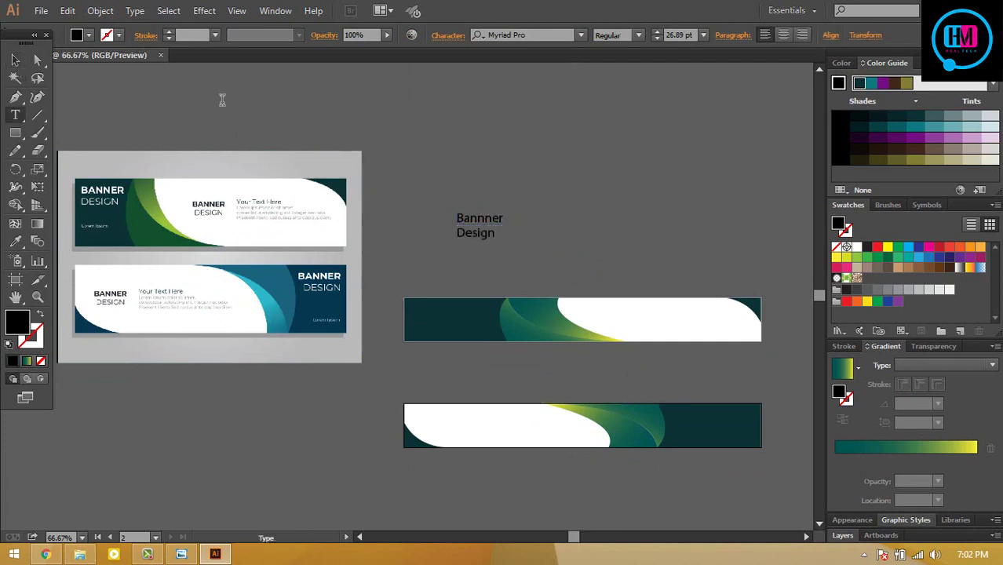
key("Escape")
left_click(687, 226)
key("t")
key("Escape")
Search 'lorem ipsom' in Chrome, open lipsum.com and select its first paragraph
left_click(45, 554)
left_click(522, 12)
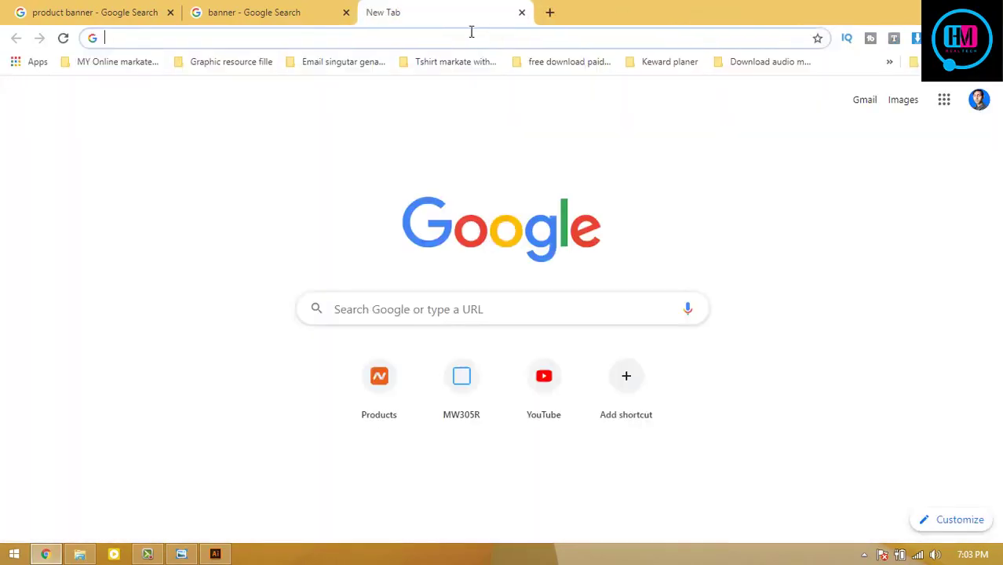
type("lorem ipsom")
key("Return")
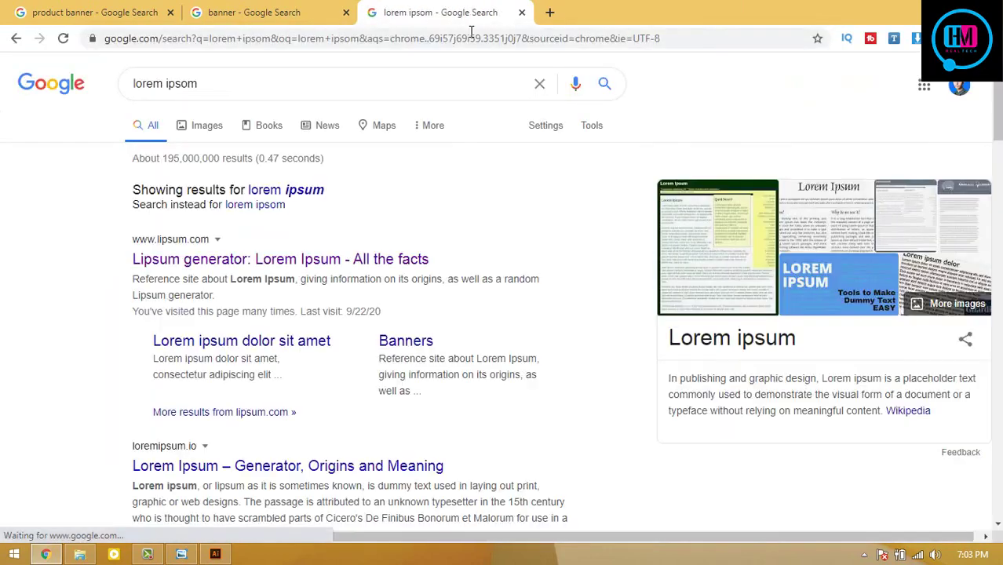
left_click(200, 257)
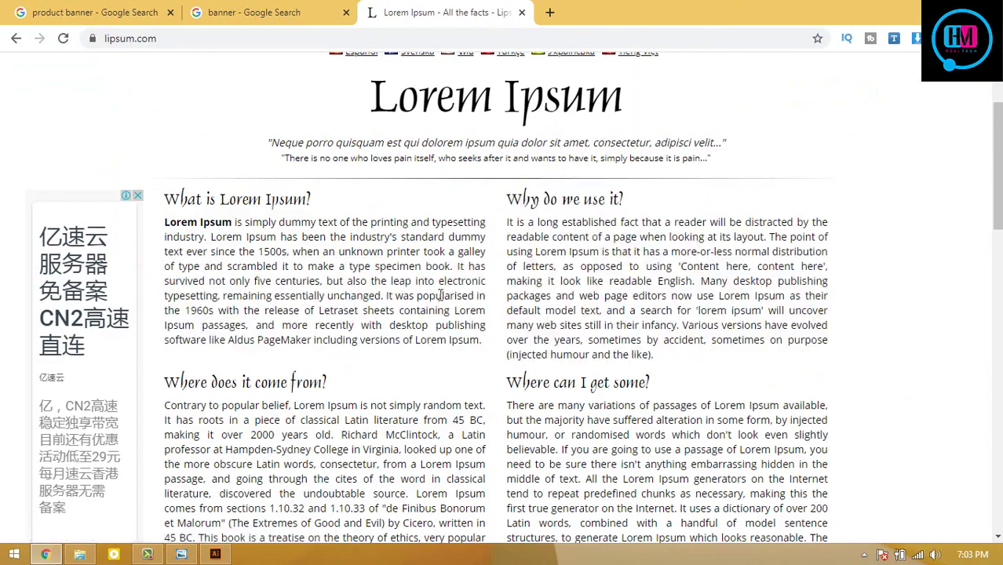
left_click_drag(474, 296, 167, 226)
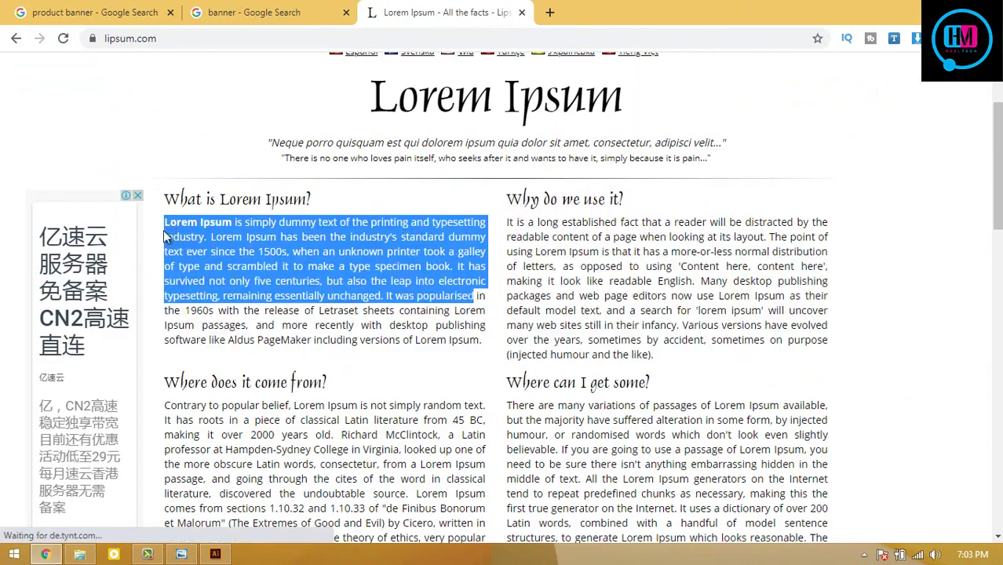
left_click(215, 554)
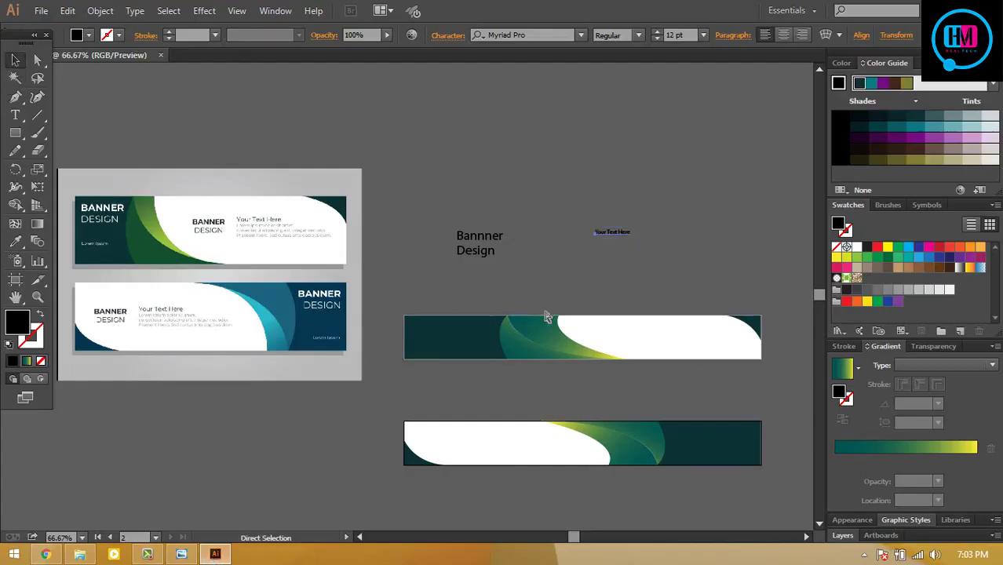
Paste the lorem ipsum paragraph as 6 pt text on the upper banner, with the heading above
key("ctrl+plus")
key("ctrl+plus")
left_click_drag(541, 308, 132, 179)
key("t")
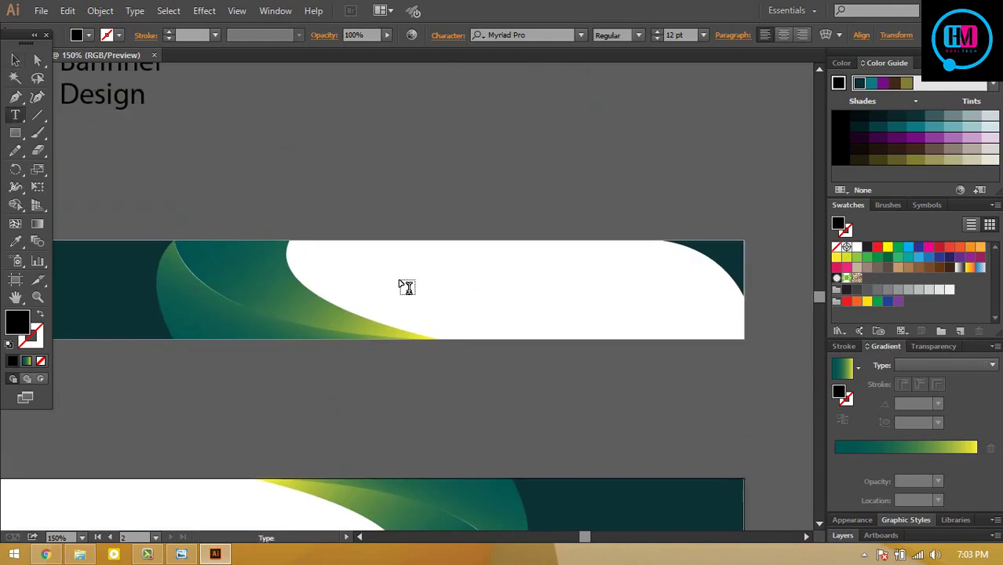
left_click_drag(400, 280, 721, 322)
key("ctrl+v")
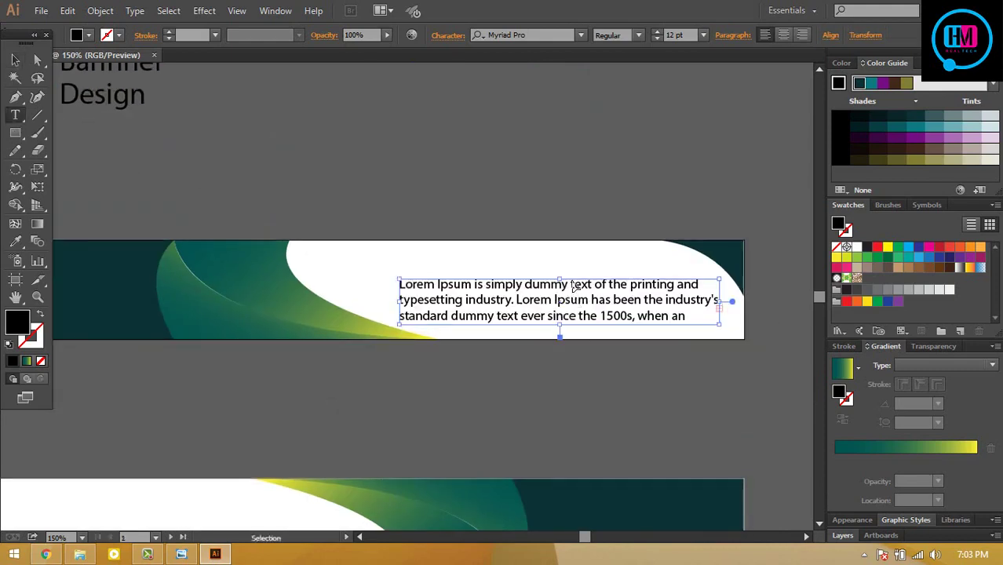
key("ctrl+a")
key("ctrl+shift+comma")
key("ctrl+shift+comma")
key("ctrl+shift+comma")
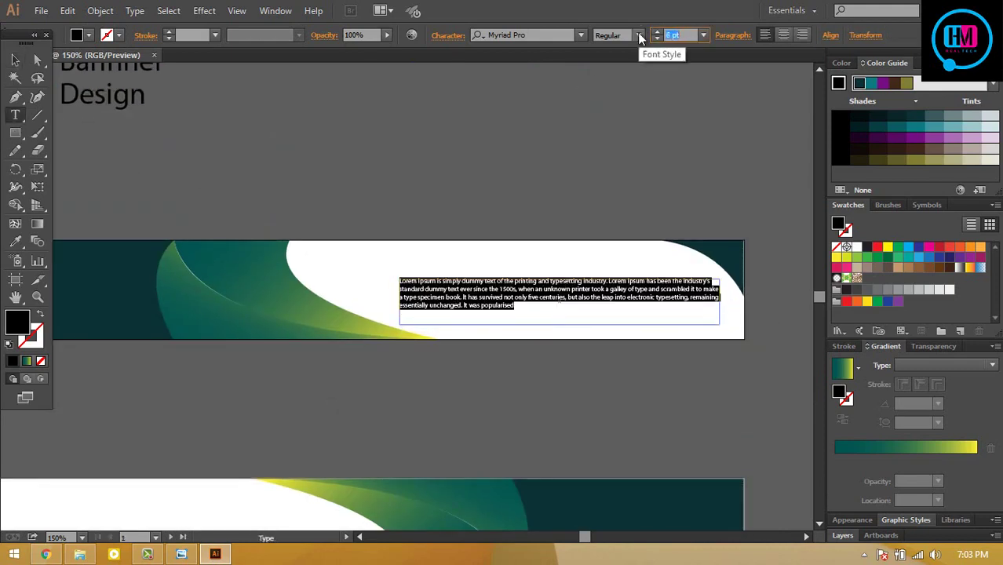
key("Escape")
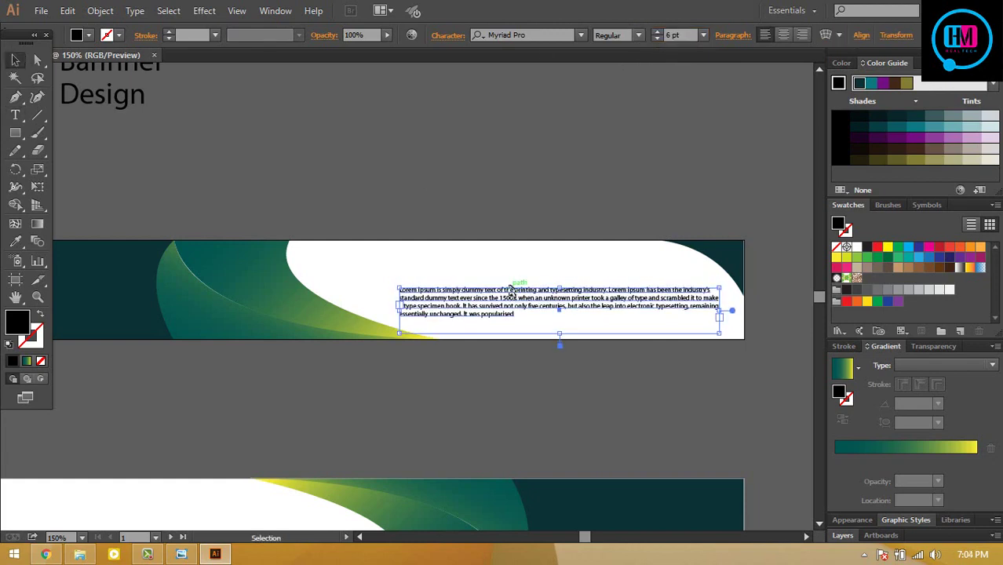
scroll(381, 251, "up", 2)
mouse_move(139, 152)
left_mouse_down()
mouse_move(524, 336)
mouse_move(476, 291)
mouse_move(463, 315)
left_mouse_up()
Move the heading above the paragraph and correct 'Bannner' to 'Banner'
key("ctrl+plus")
key("ctrl+plus")
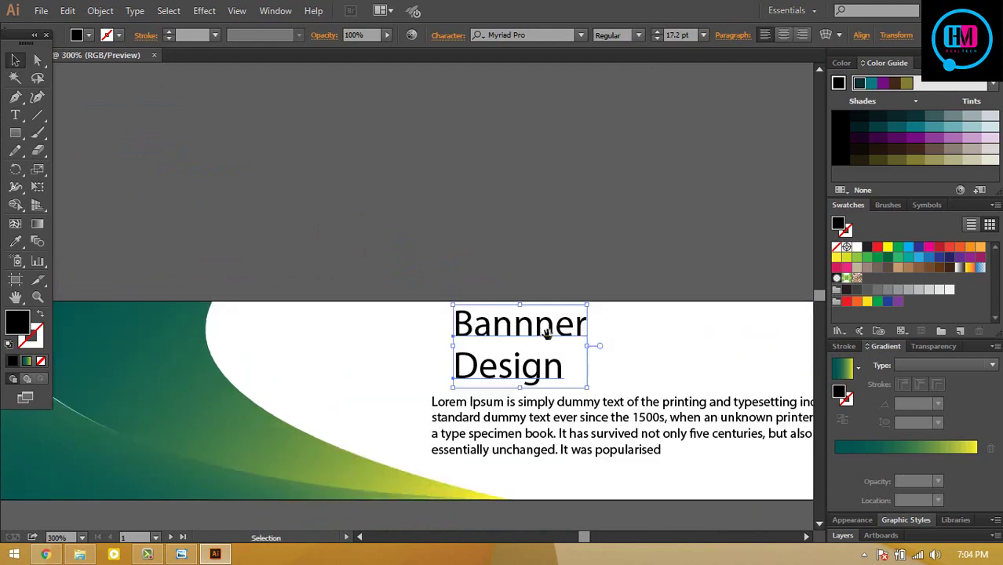
left_click_drag(544, 328, 522, 329)
right_click(506, 319)
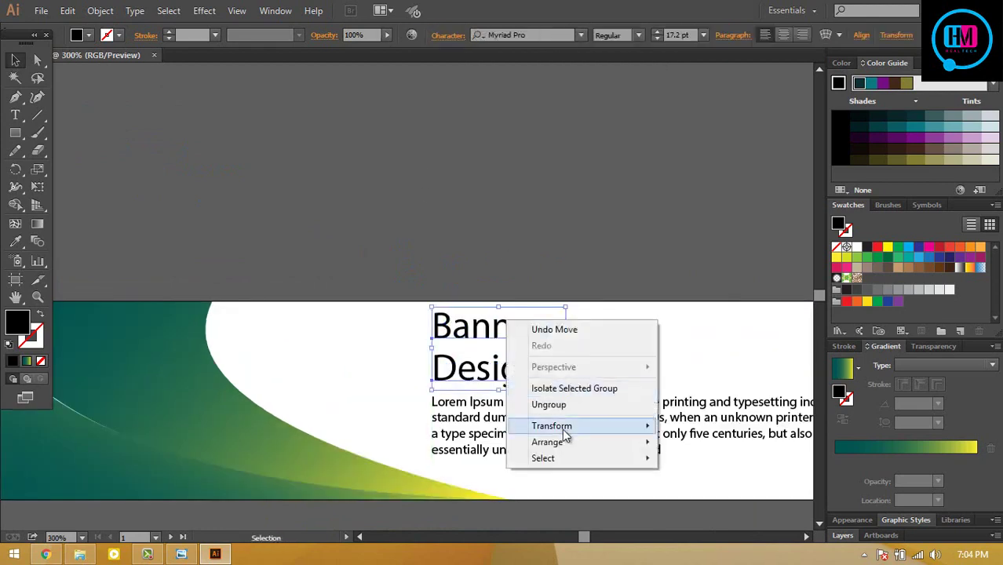
right_click(512, 337)
left_click(596, 368)
double_click(499, 332)
type("Banner")
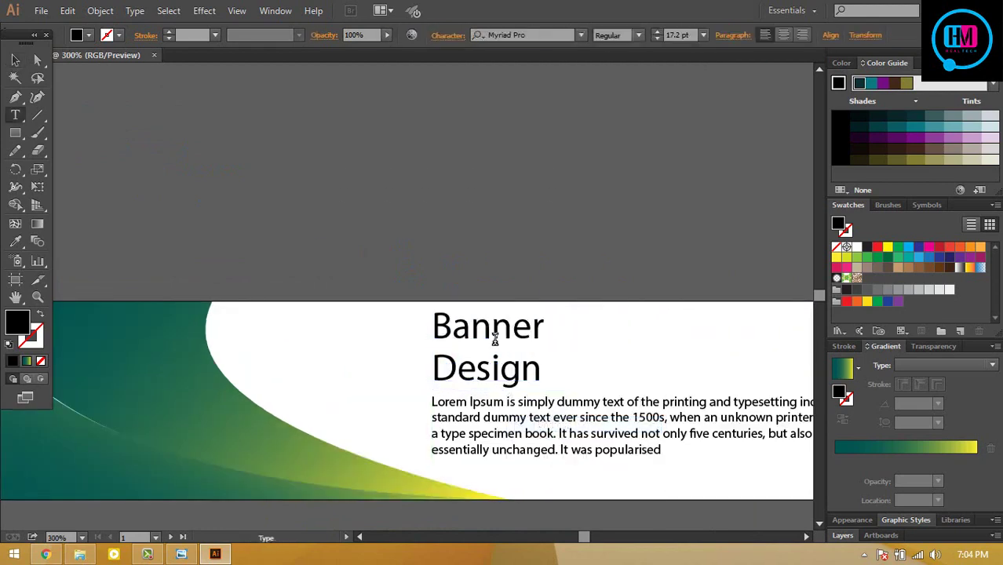
key("Escape")
Give the word 'Design' a light semi-condensed font style
left_click(614, 36)
left_click(652, 331)
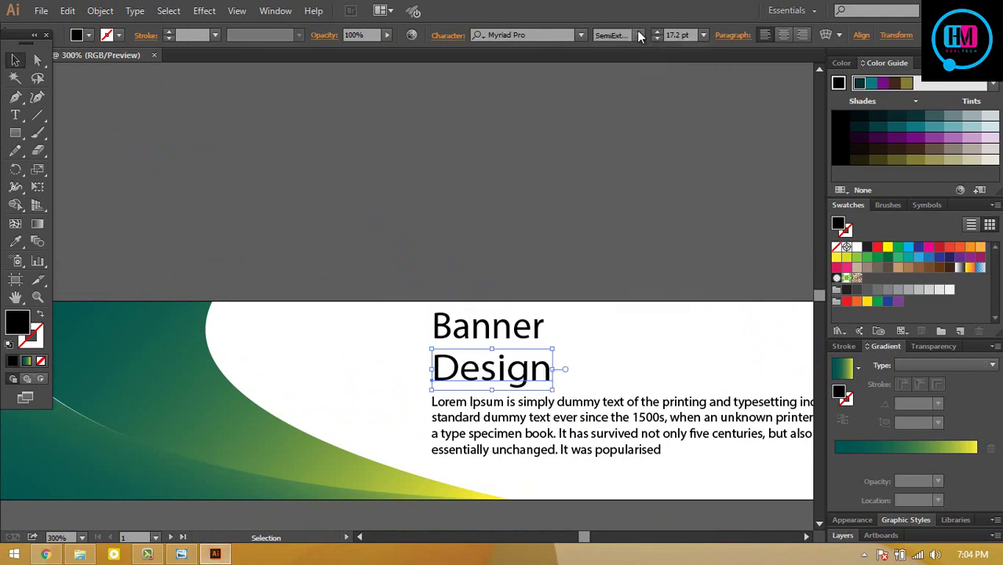
left_click(638, 36)
left_click(643, 69)
scroll(628, 33, "down", 2)
scroll(628, 33, "down", 2)
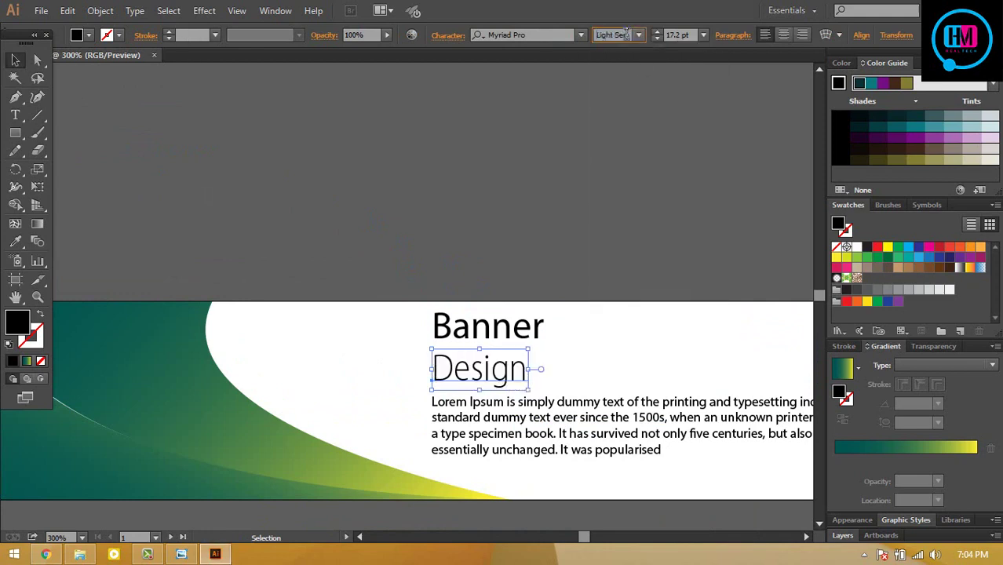
scroll(630, 35, "down", 2)
scroll(690, 34, "down", 6)
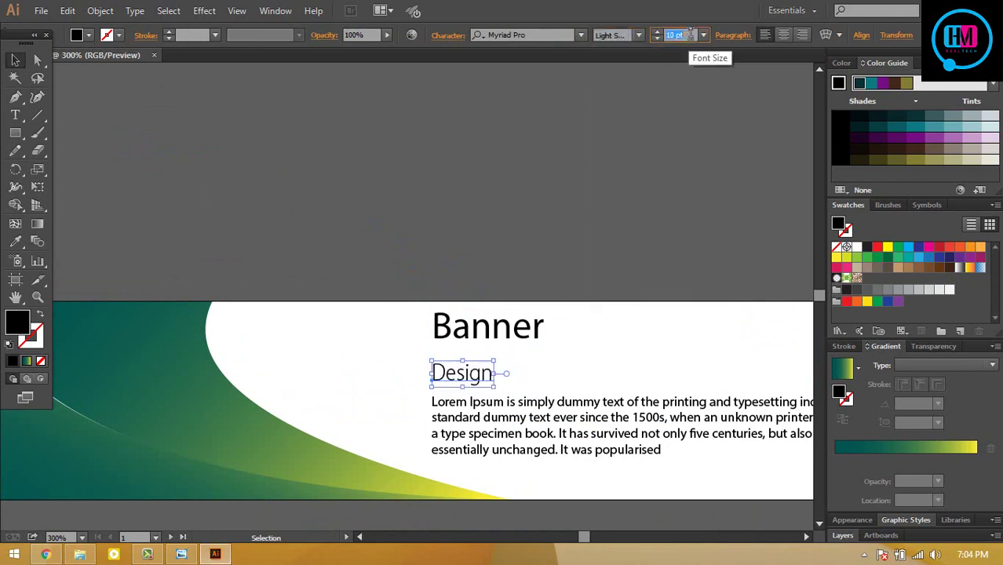
Tuck 'Design' under 'Banner' and shift the heading slightly down and left
left_click_drag(455, 374, 462, 356)
left_click(487, 326, "shift")
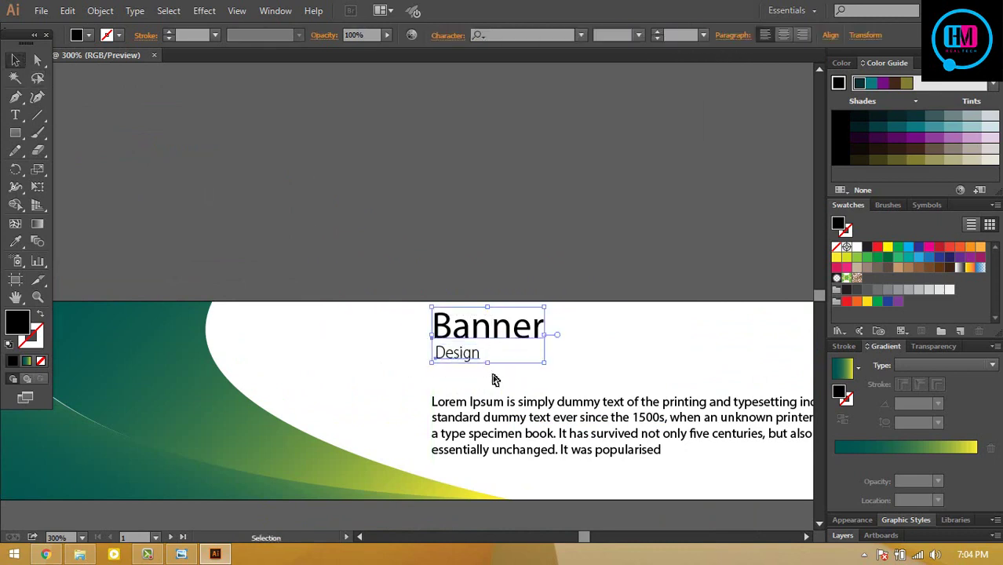
left_click_drag(483, 346, 483, 369)
key("Left")
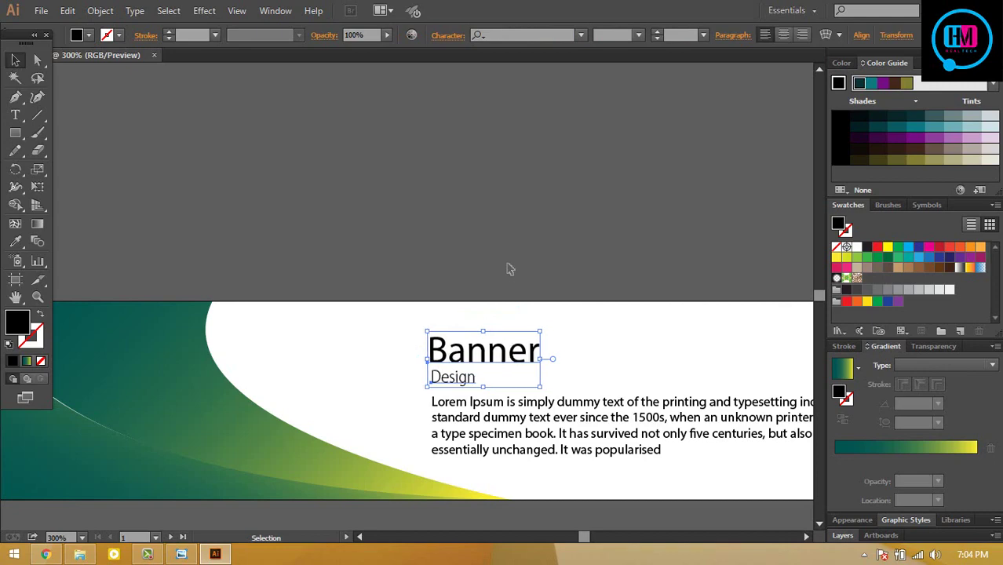
left_click(508, 270)
key("ctrl+minus")
key("ctrl+minus")
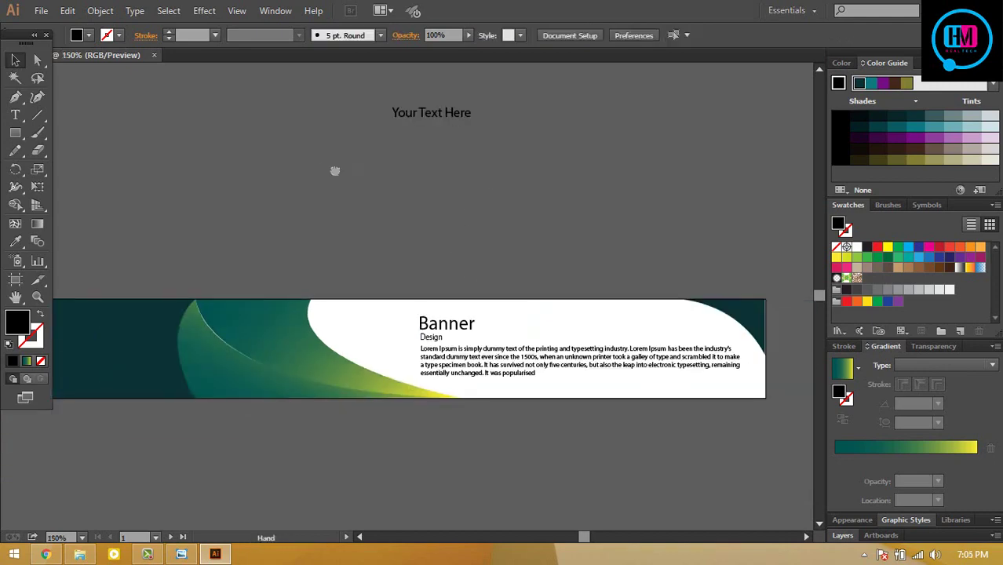
Move the Banner heading left and shift the paragraph slightly right
key("ctrl+minus")
key("ctrl+minus")
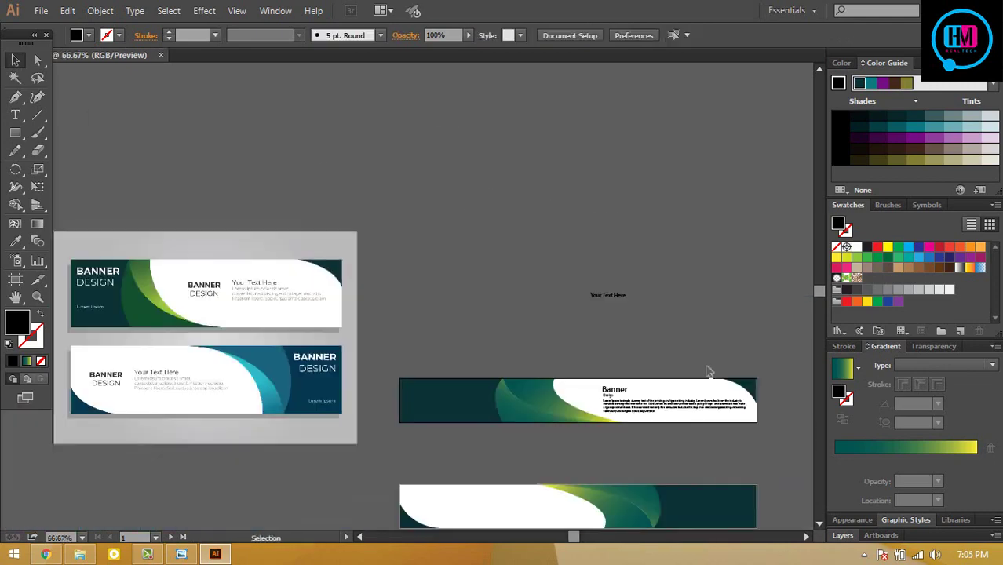
left_click_drag(609, 395, 588, 397)
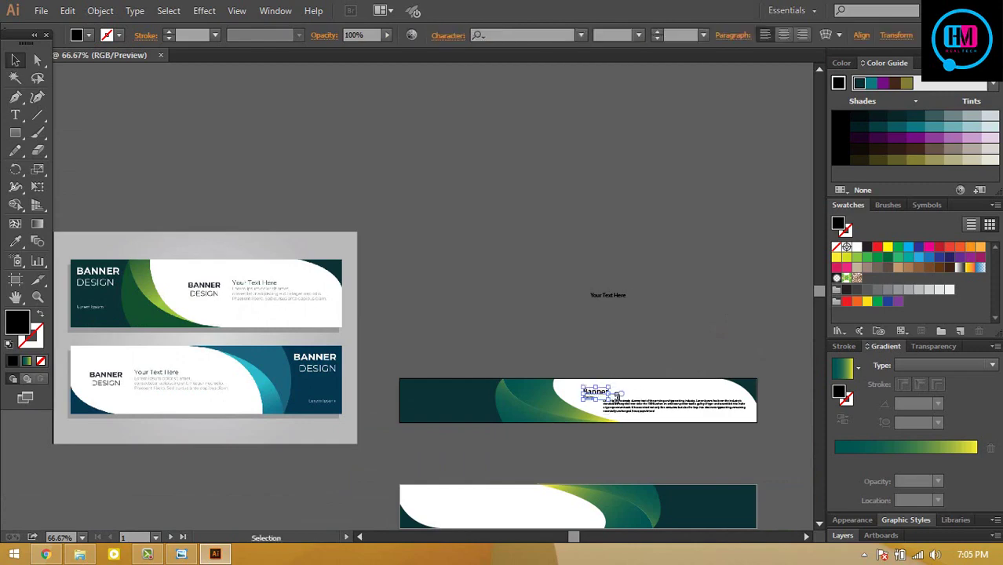
key("ctrl+plus")
key("ctrl+plus")
left_click(373, 210)
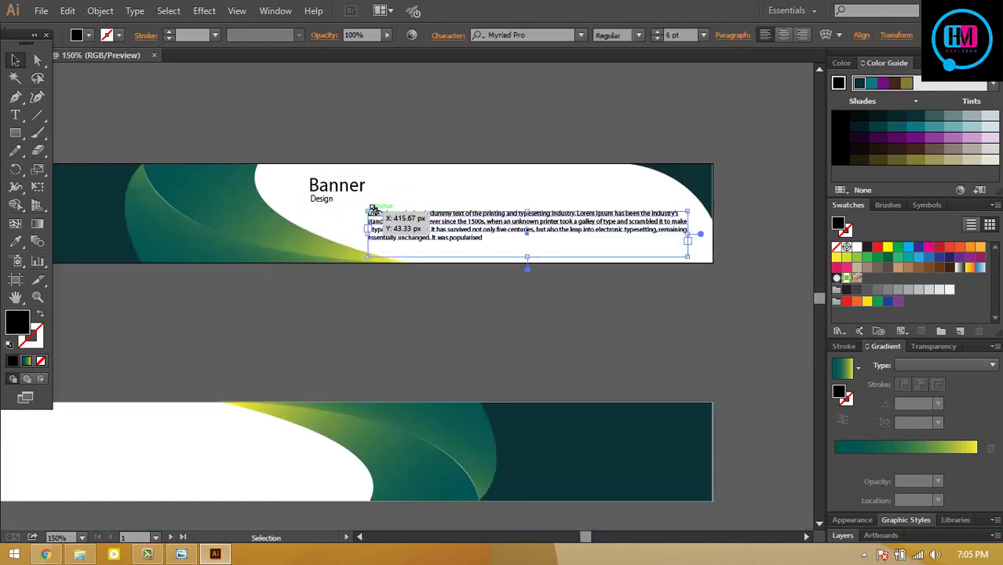
left_click_drag(374, 210, 400, 212)
Add a 'Your Text Here' tagline just above the paragraph
key("t")
key("ctrl+shift+a")
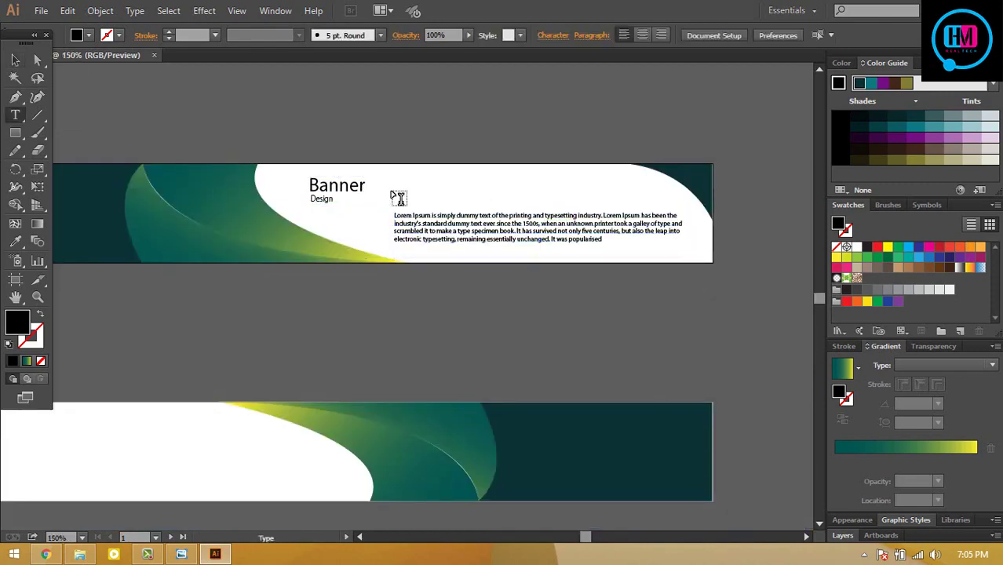
left_click(410, 193)
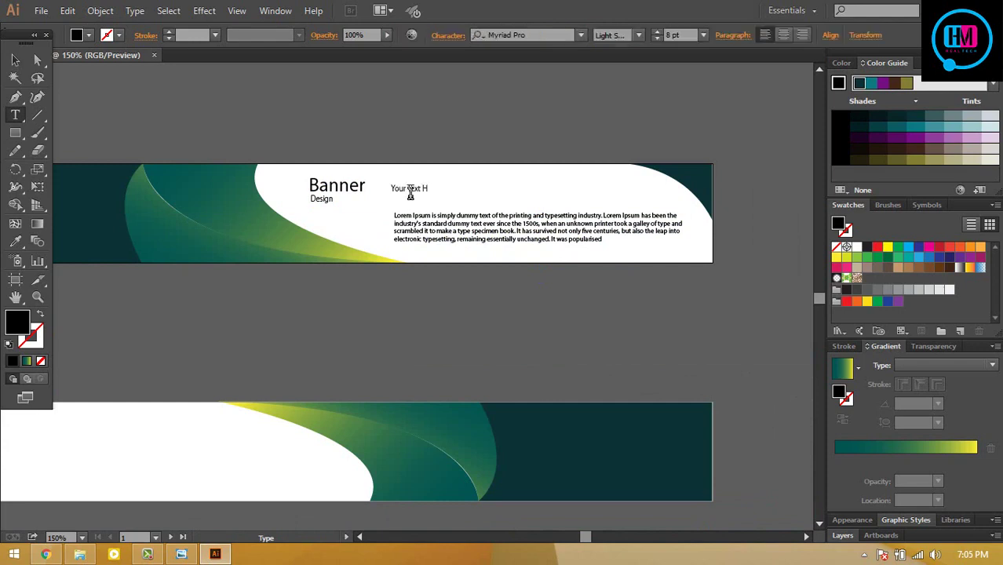
key("Escape")
left_click_drag(416, 189, 418, 201)
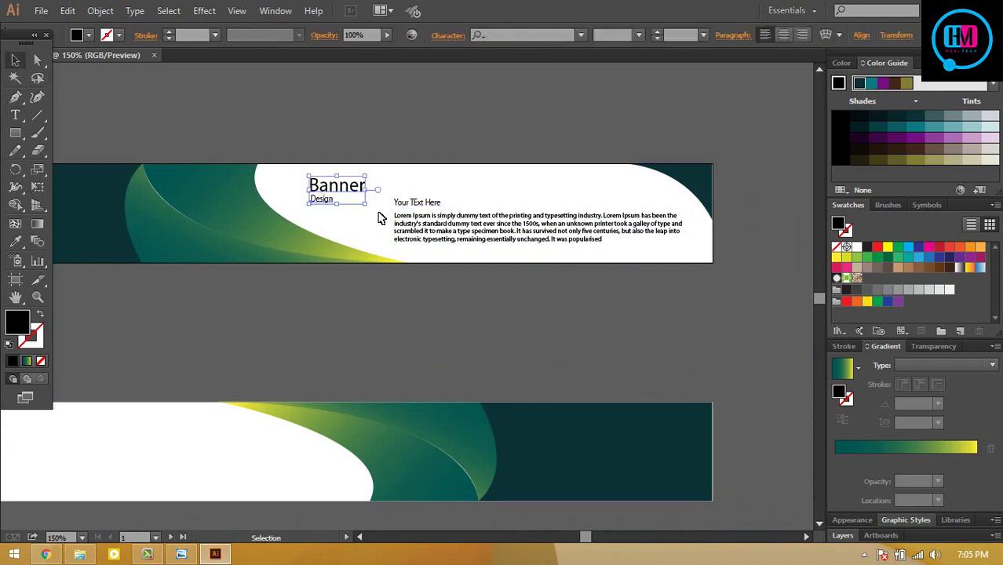
Enlarge the Banner Design heading and select it together with the text
left_click_drag(304, 174, 375, 215)
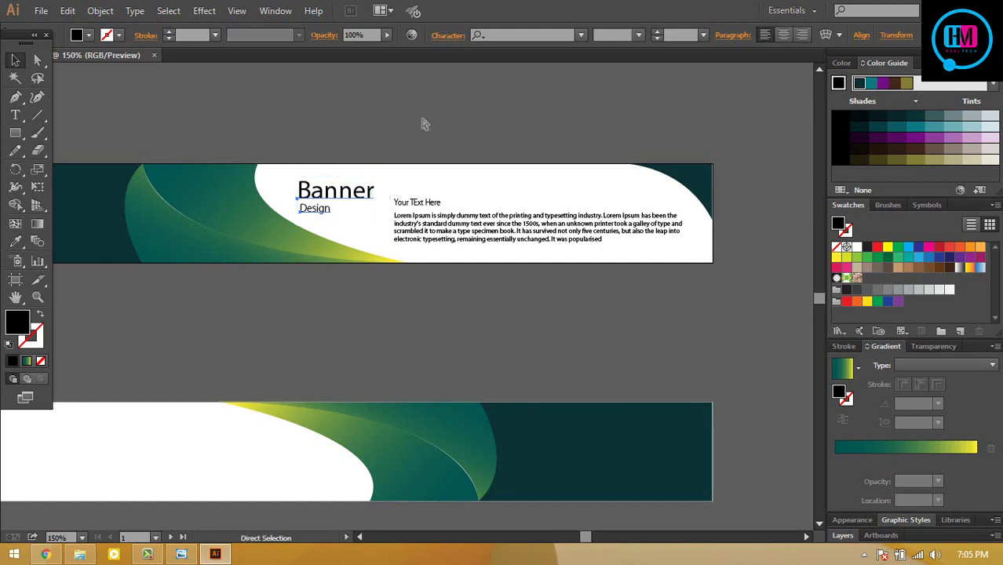
key("ctrl+minus")
key("ctrl+minus")
left_click(605, 273)
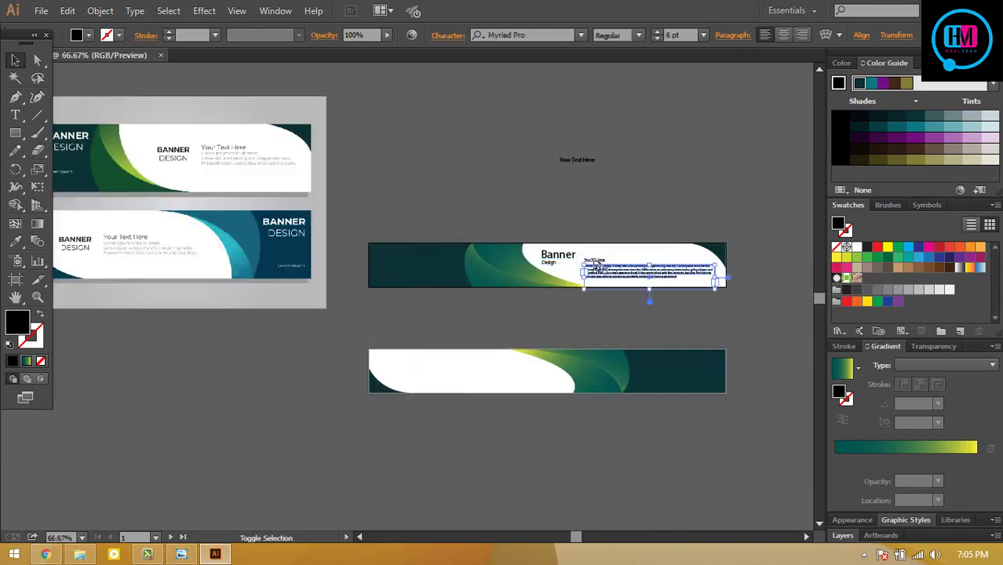
key("ctrl+plus")
scroll(656, 253, "right", 3)
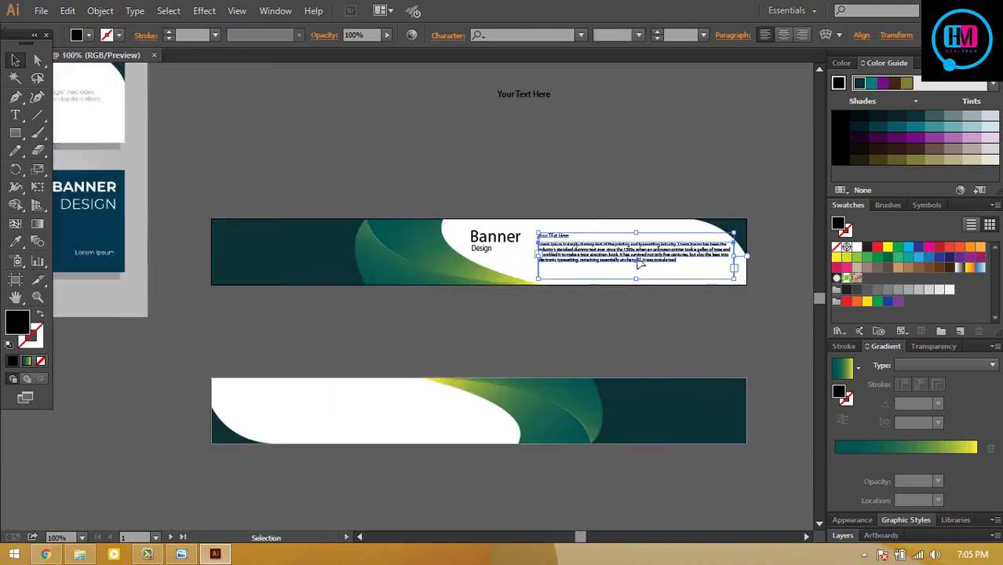
left_click(494, 246)
key("ctrl+minus")
key("ctrl+minus")
Copy the top banner's heading and text into the bottom banner's white area
left_click(524, 193)
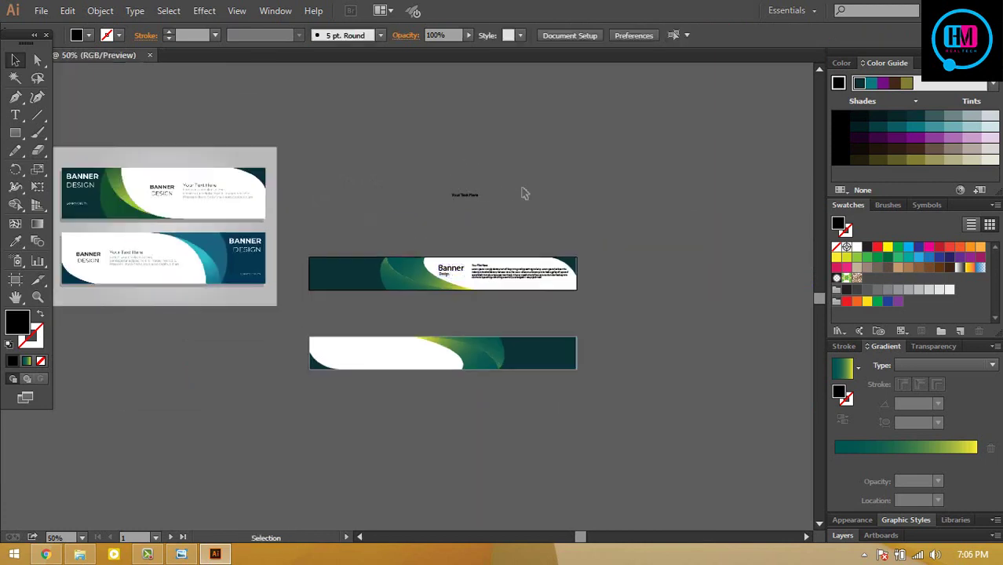
left_click_drag(535, 179, 598, 164)
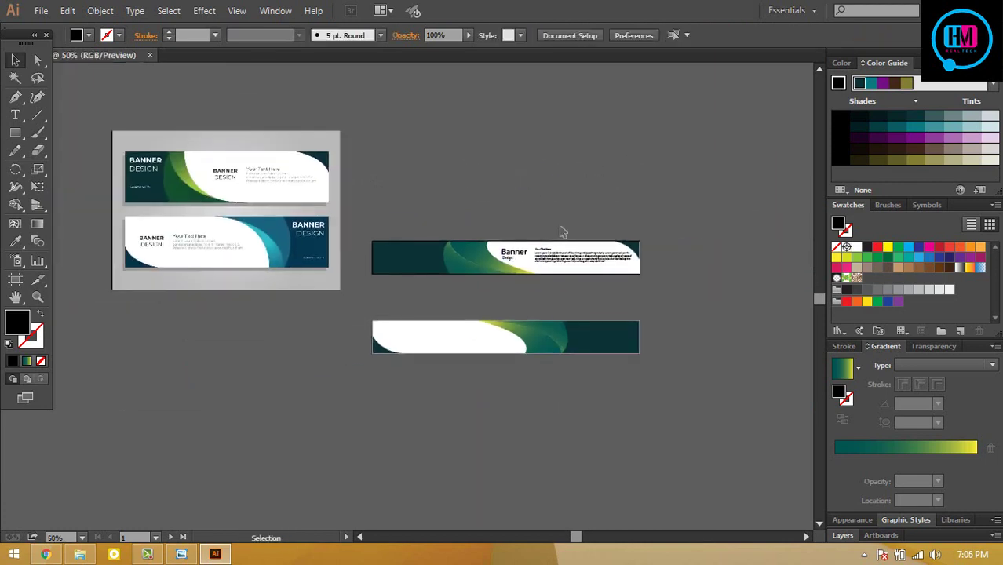
mouse_move(551, 186)
left_mouse_down()
mouse_move(529, 261)
mouse_move(433, 342)
left_mouse_up()
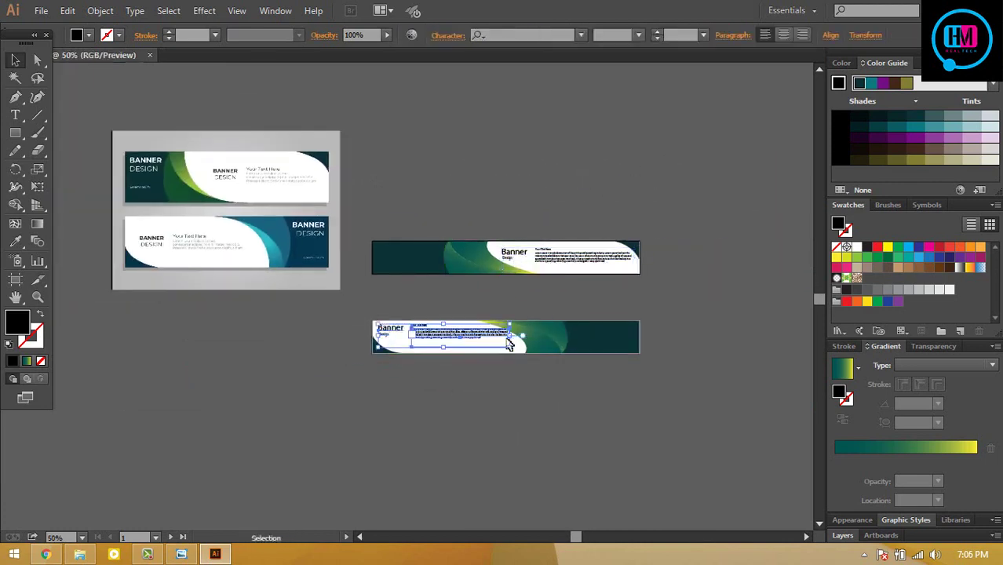
key("ctrl+plus")
key("ctrl+plus")
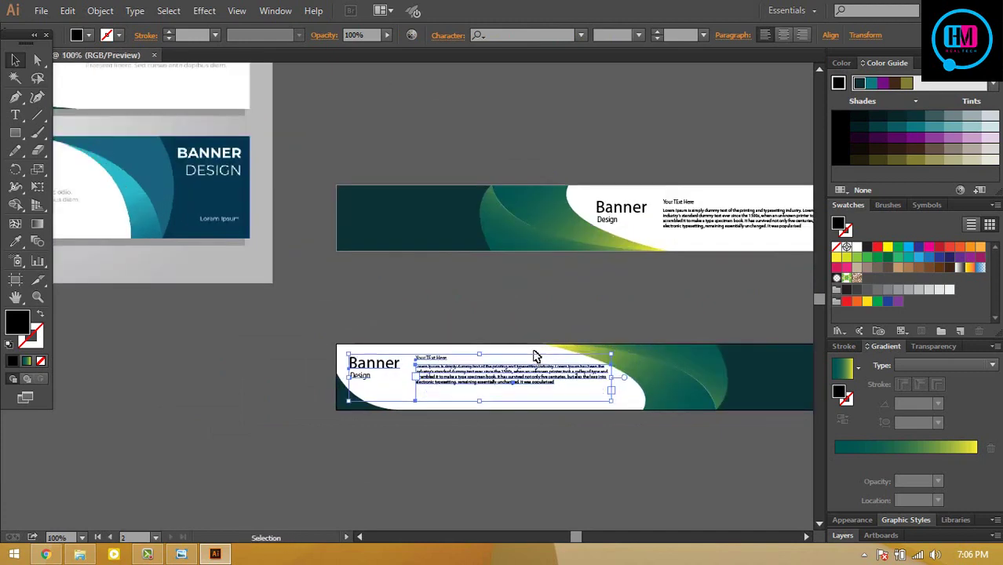
left_click(360, 273)
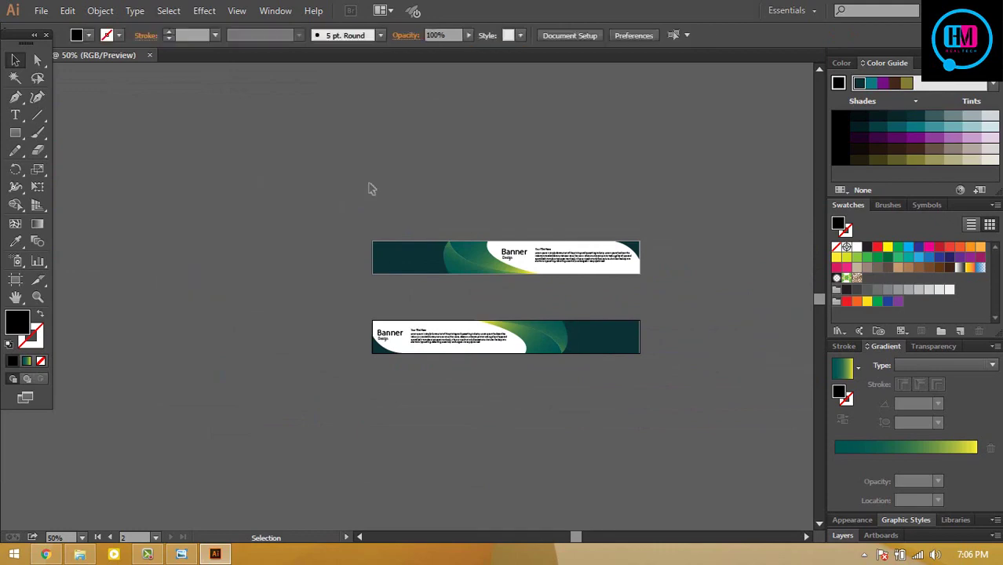
left_click(14, 279)
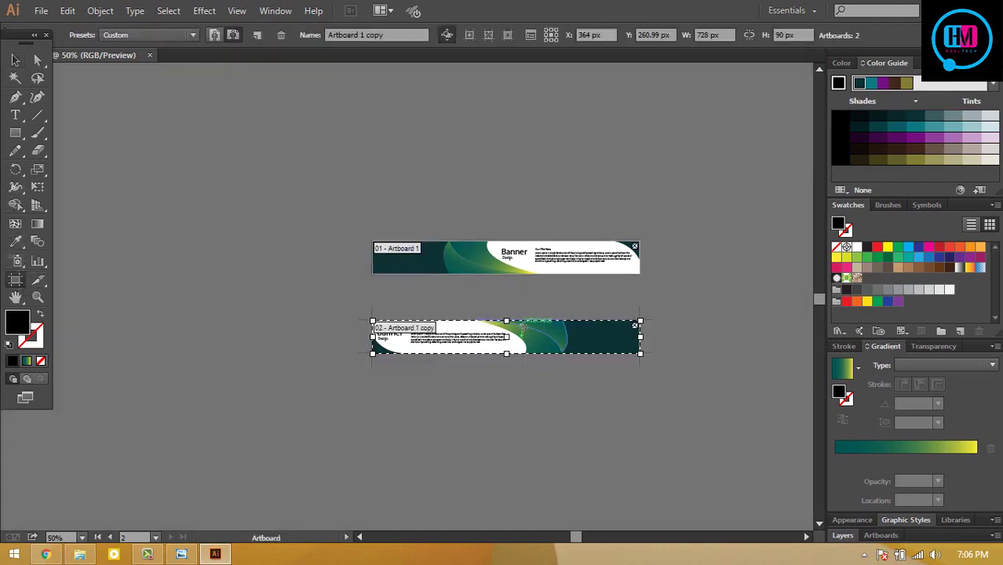
Compare the heading placement in the top and bottom banners
key("v")
key("ctrl+plus")
key("ctrl+plus")
key("ctrl+plus")
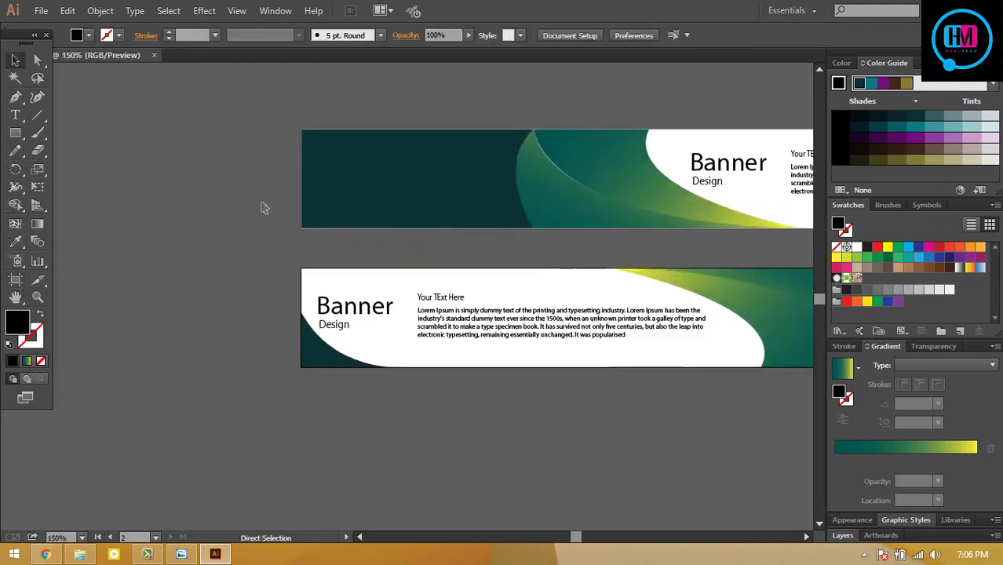
key("ctrl+minus")
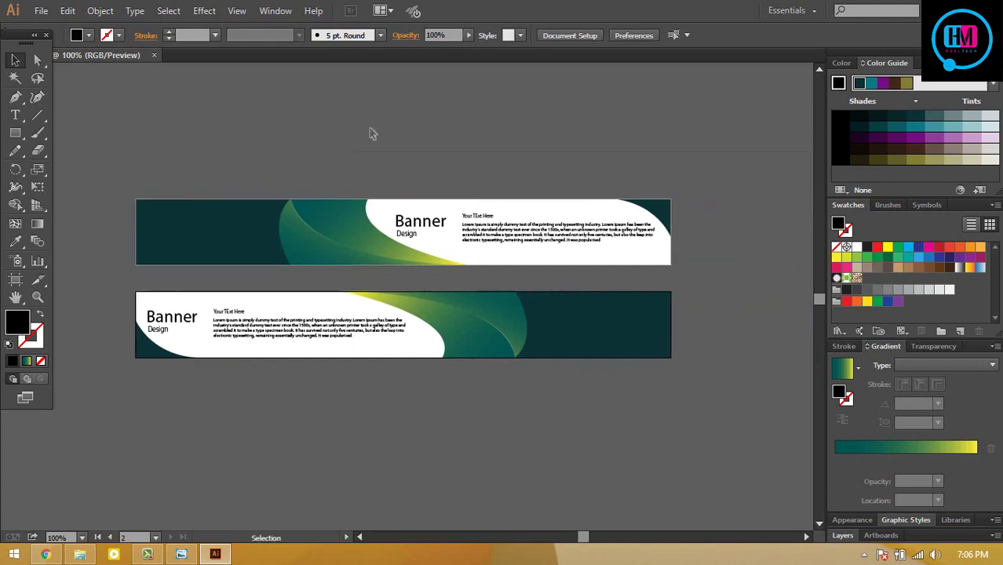
left_click(416, 241)
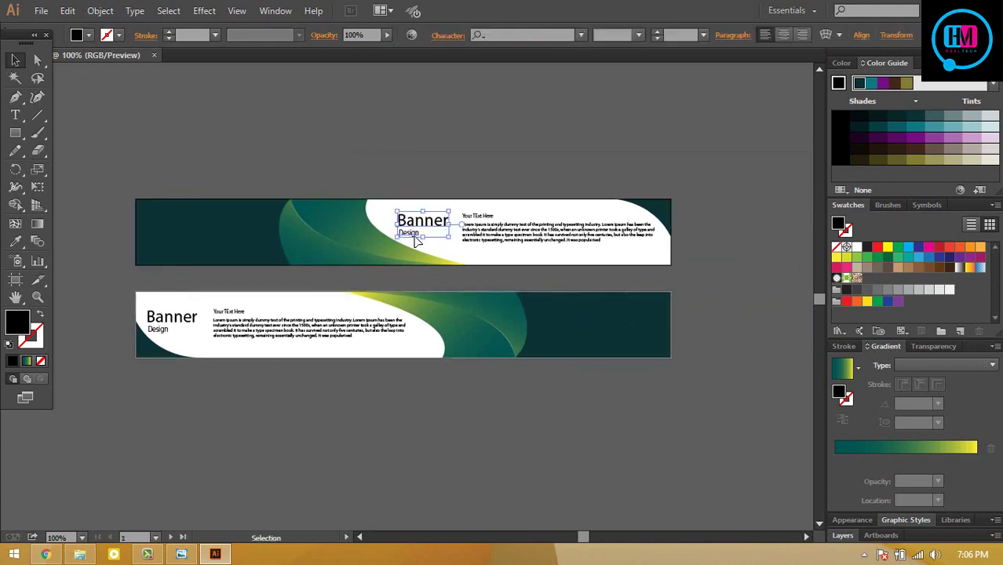
left_click(168, 324)
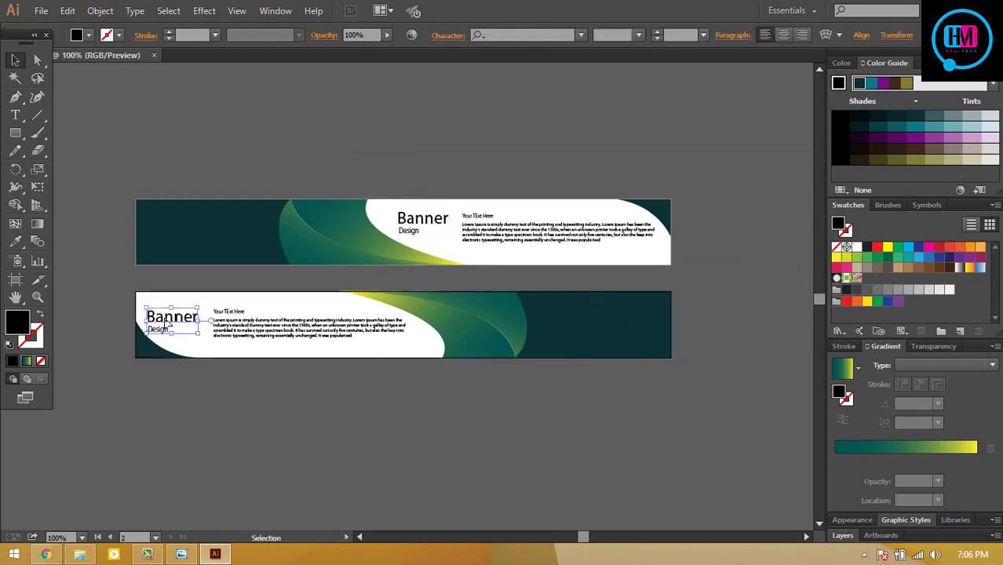
left_click(302, 145)
key("ctrl+minus")
Save the document as an Illustrator file with default options
left_click(39, 11)
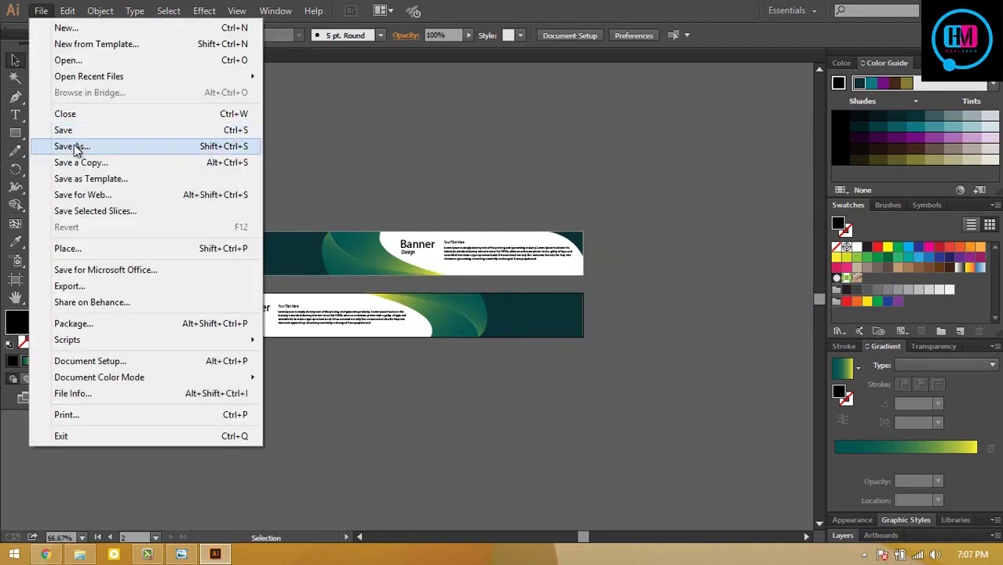
left_click(72, 147)
left_click(359, 402)
left_click(544, 466)
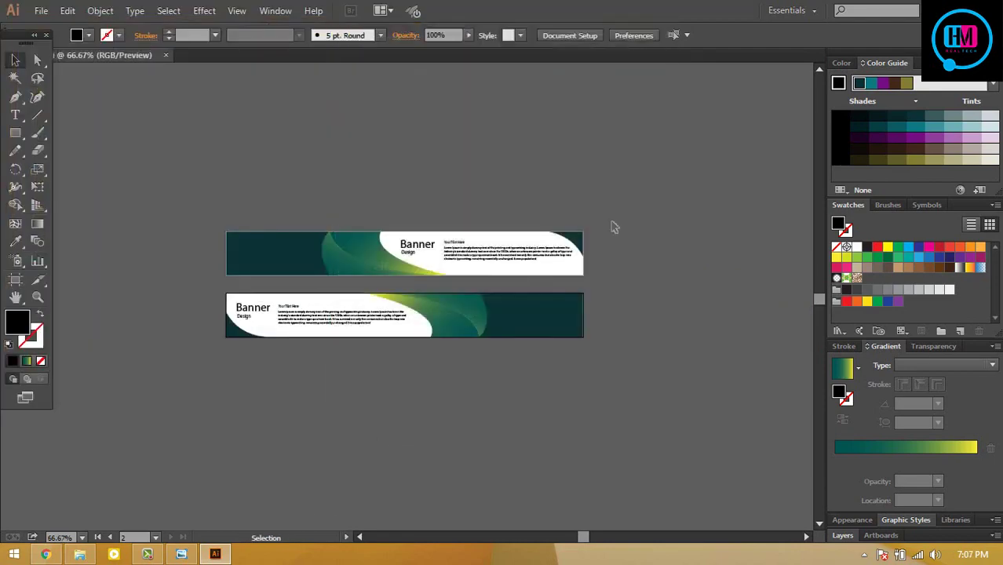